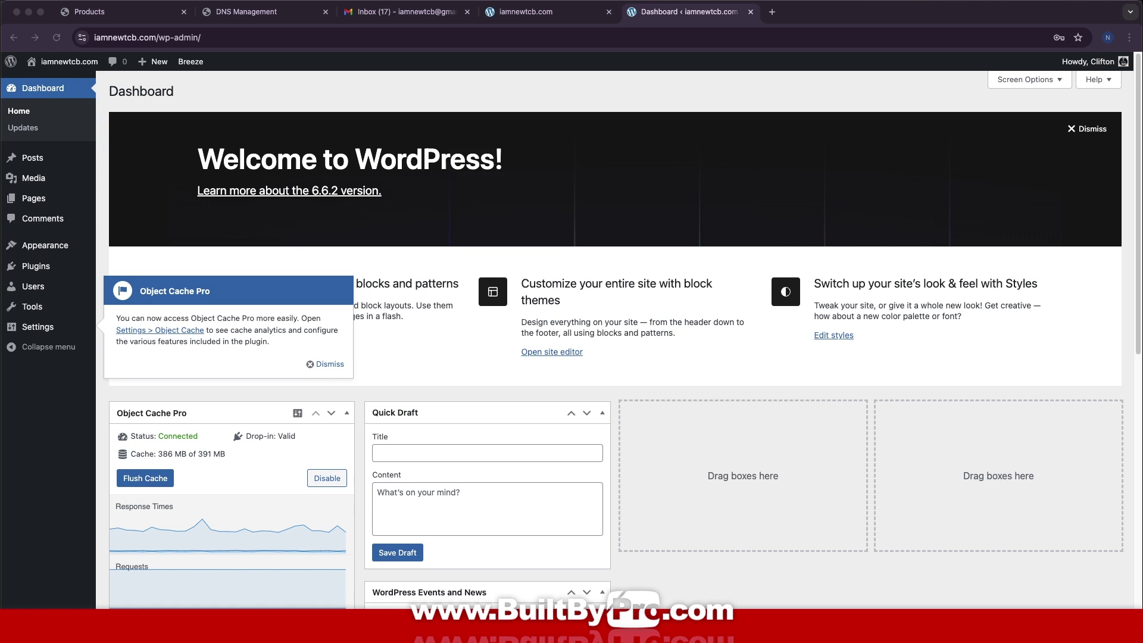
Step: In Finder, extract DOWNLOAD-EWT-2.0.zip from the NEWT folder and open the Easy Website Template Handbook from the extracted folder
left_click_drag(733, 1, 733, 42)
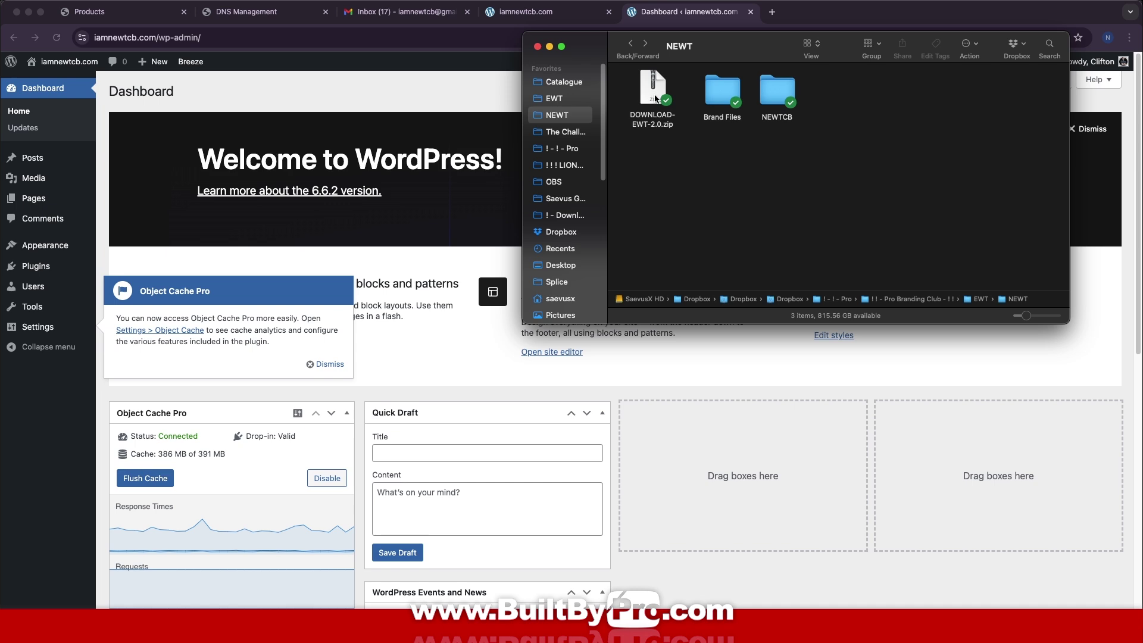
double_click(652, 91)
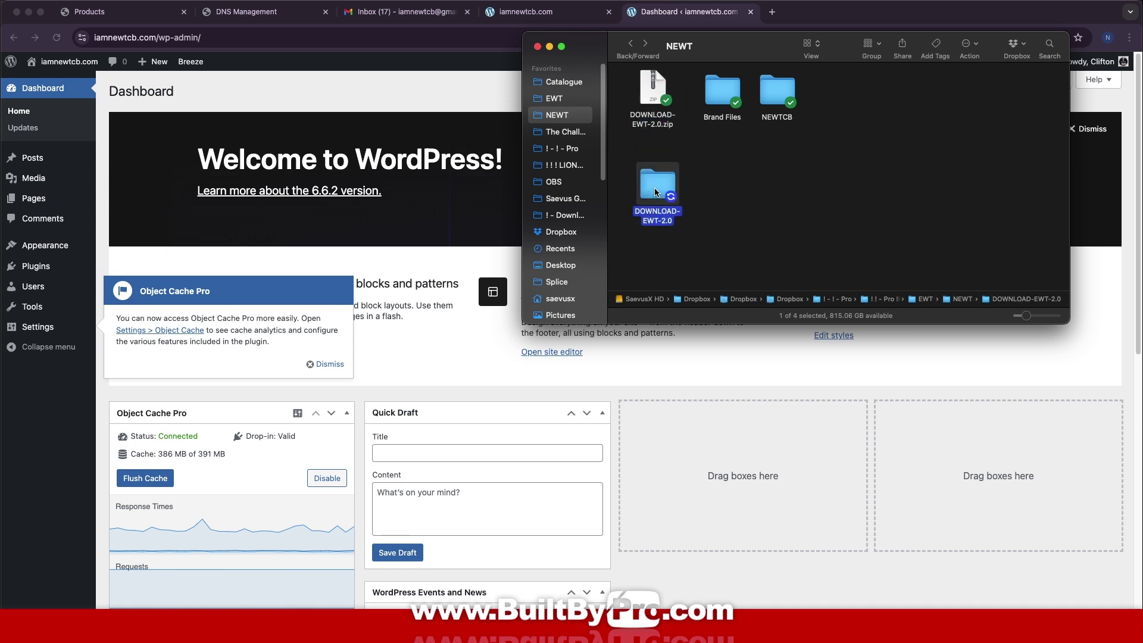
double_click(657, 189)
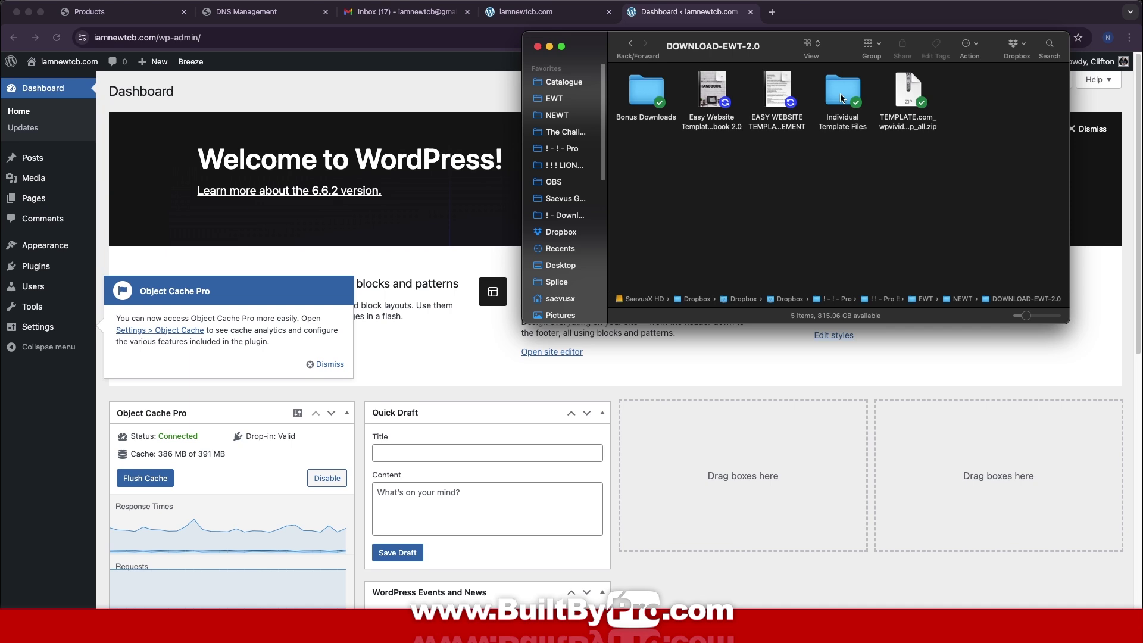
mouse_move(776, 93)
double_click(714, 90)
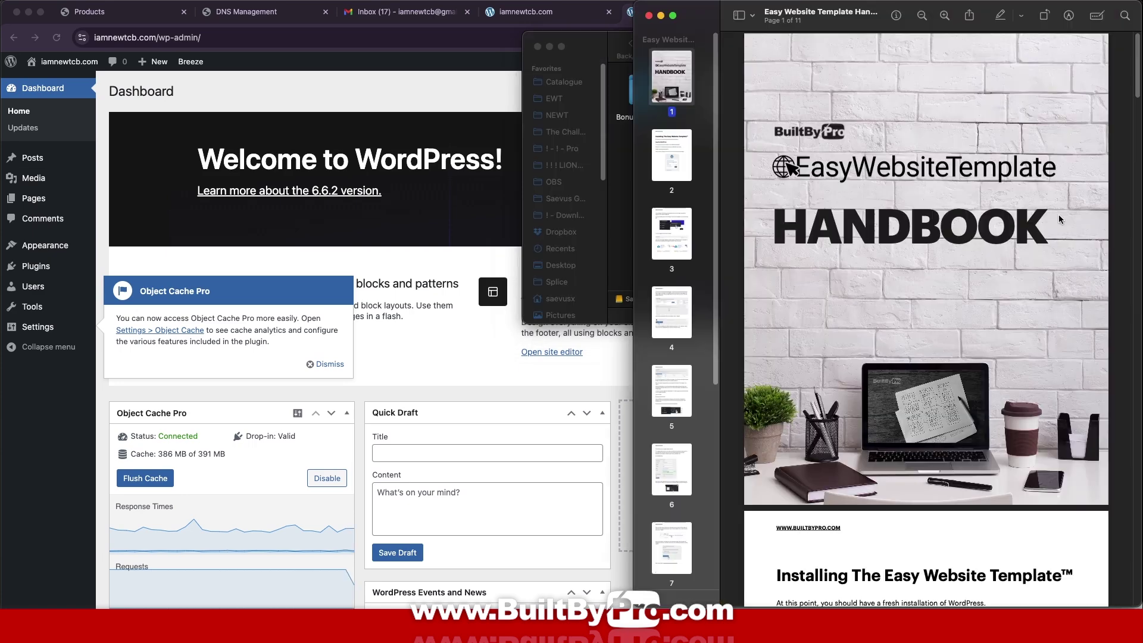
Step: Narrow the browser window to fit beside the handbook and read the handbook up to its plugin installation instructions
left_click(460, 93)
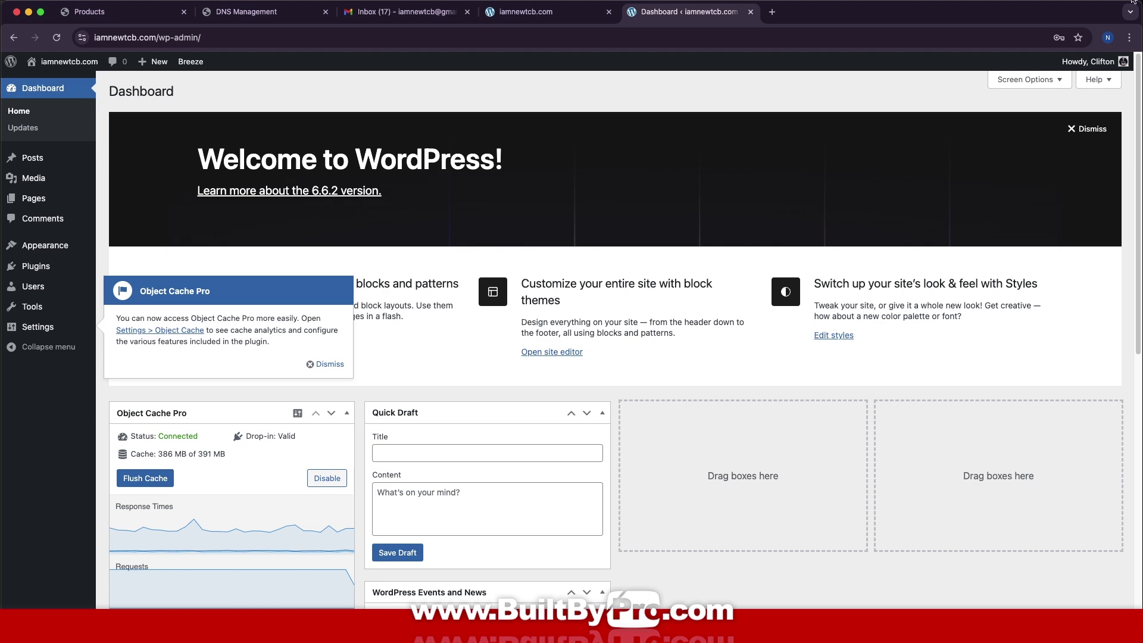
left_click_drag(1142, 3, 721, 9)
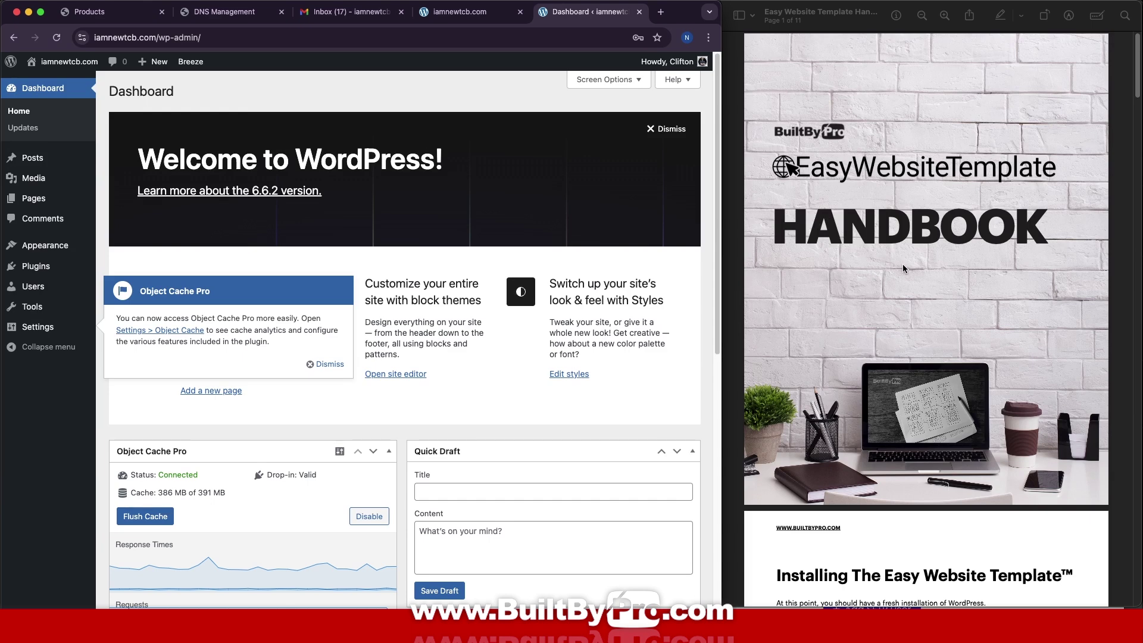
scroll(903, 268, "down", 10)
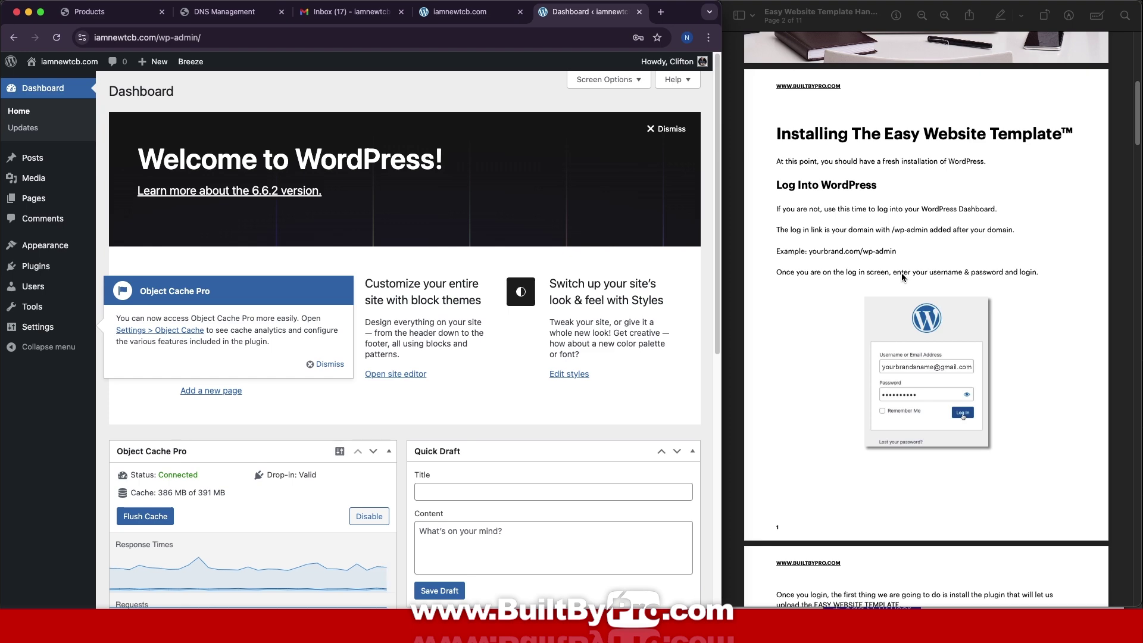
scroll(902, 273, "down", 4)
scroll(901, 272, "down", 4)
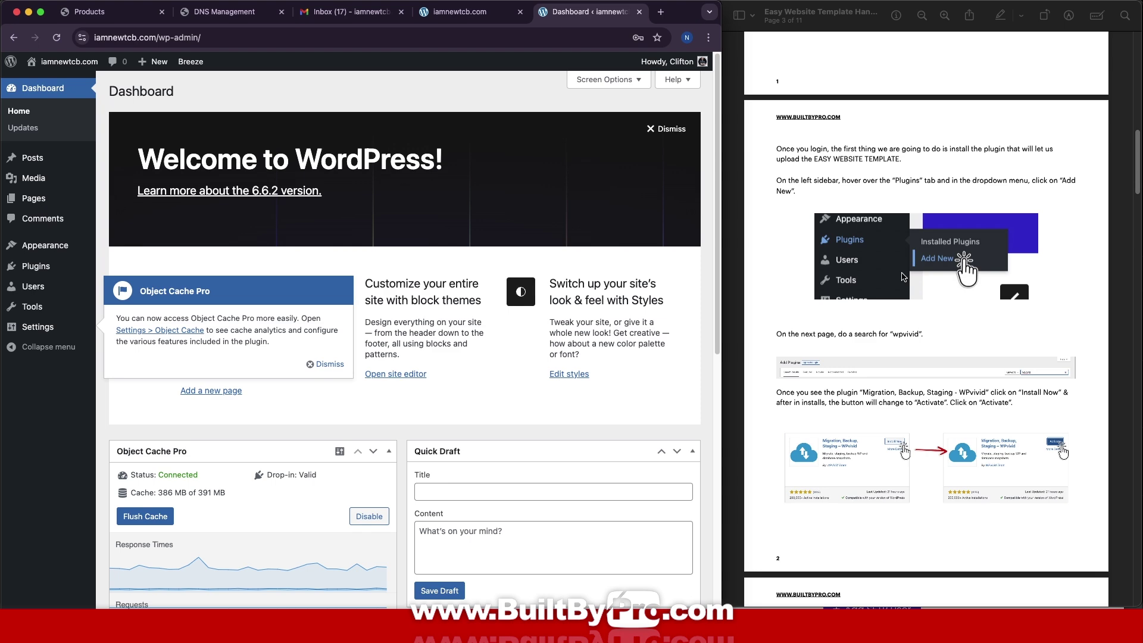
Step: Find the "Migration, Backup, Staging – WPvivid" plugin by searching for wpvivid among new plugins, then install and activate it
mouse_move(54, 271)
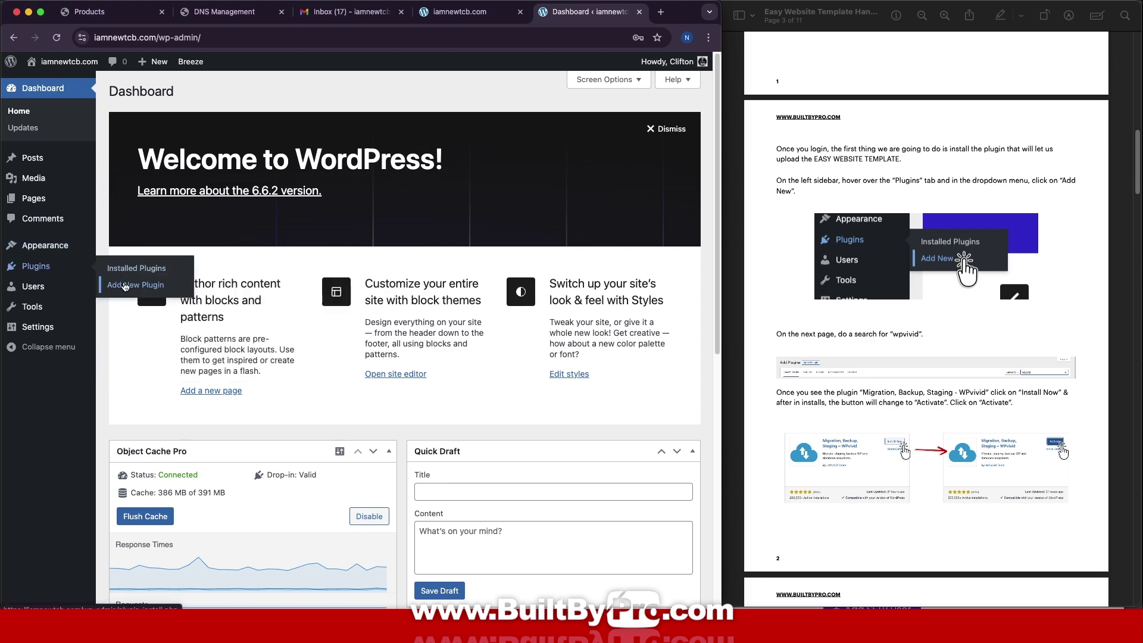
left_click(125, 286)
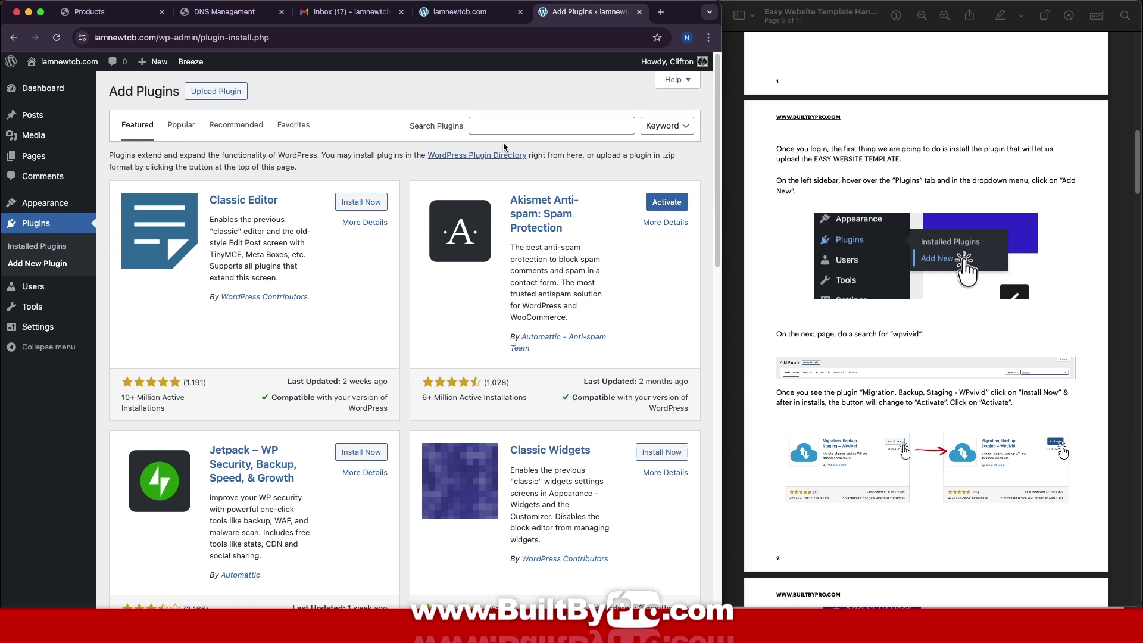
left_click(509, 128)
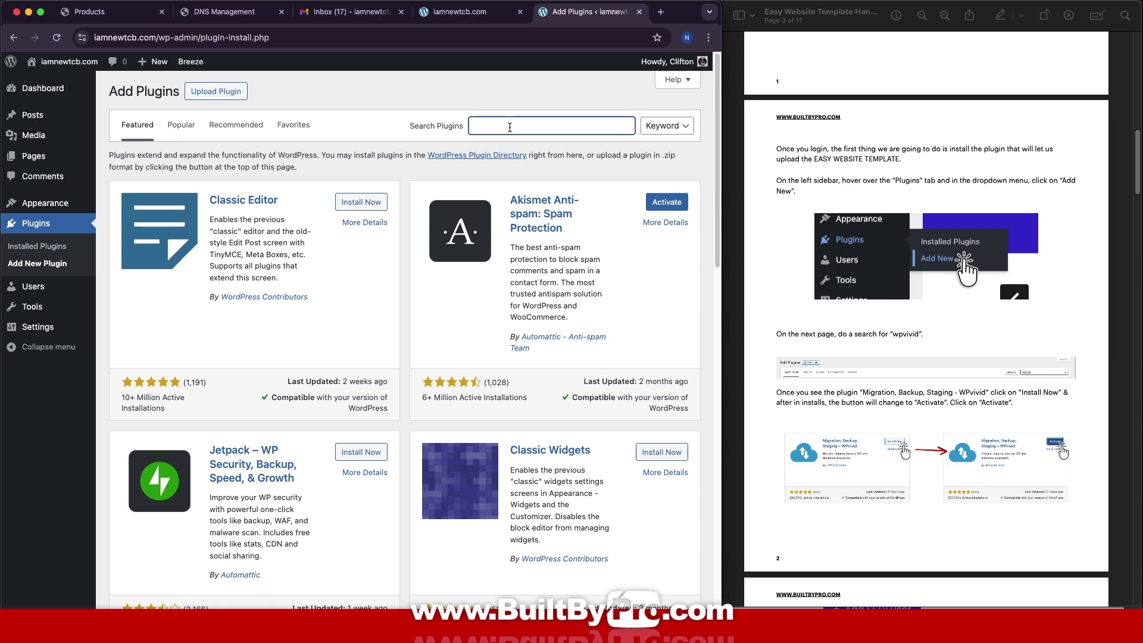
type("wpvivid")
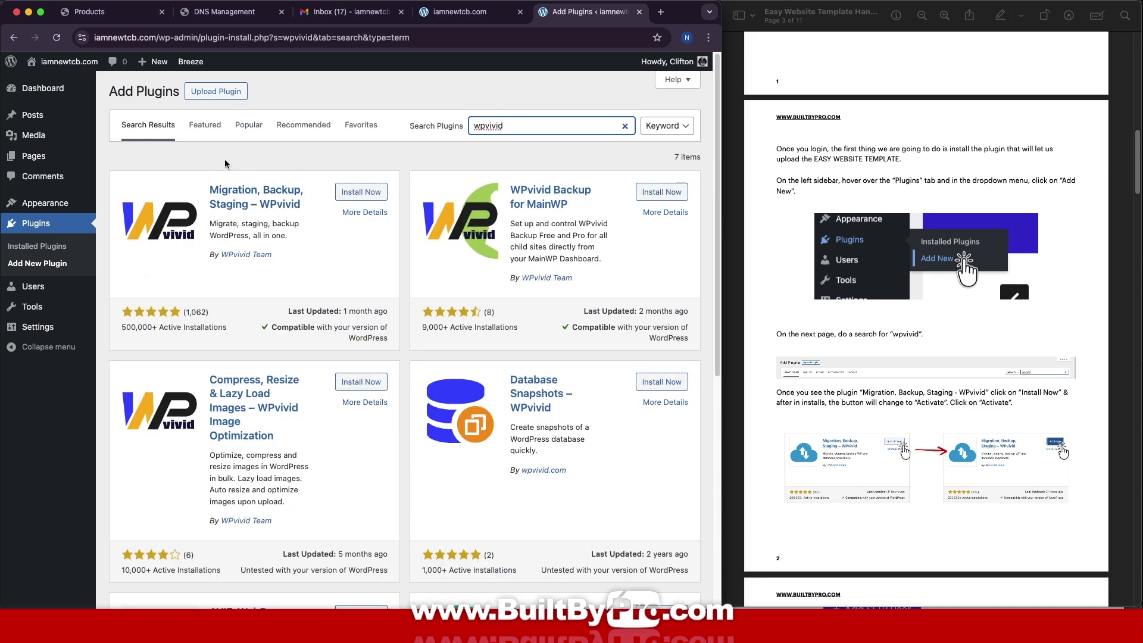
left_click(365, 192)
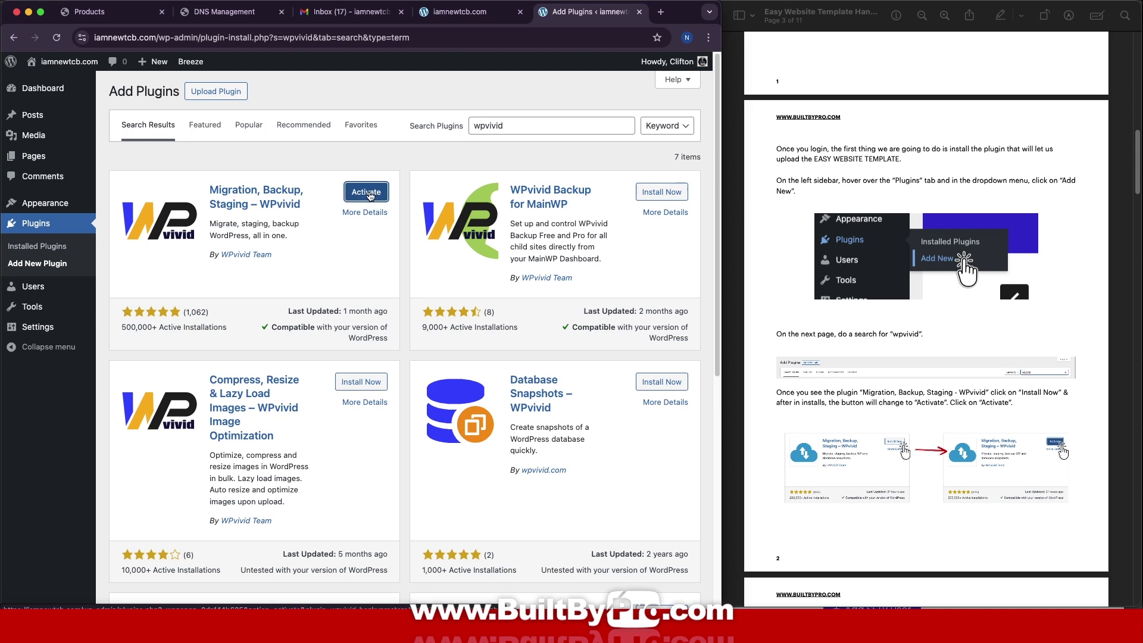
left_click(368, 192)
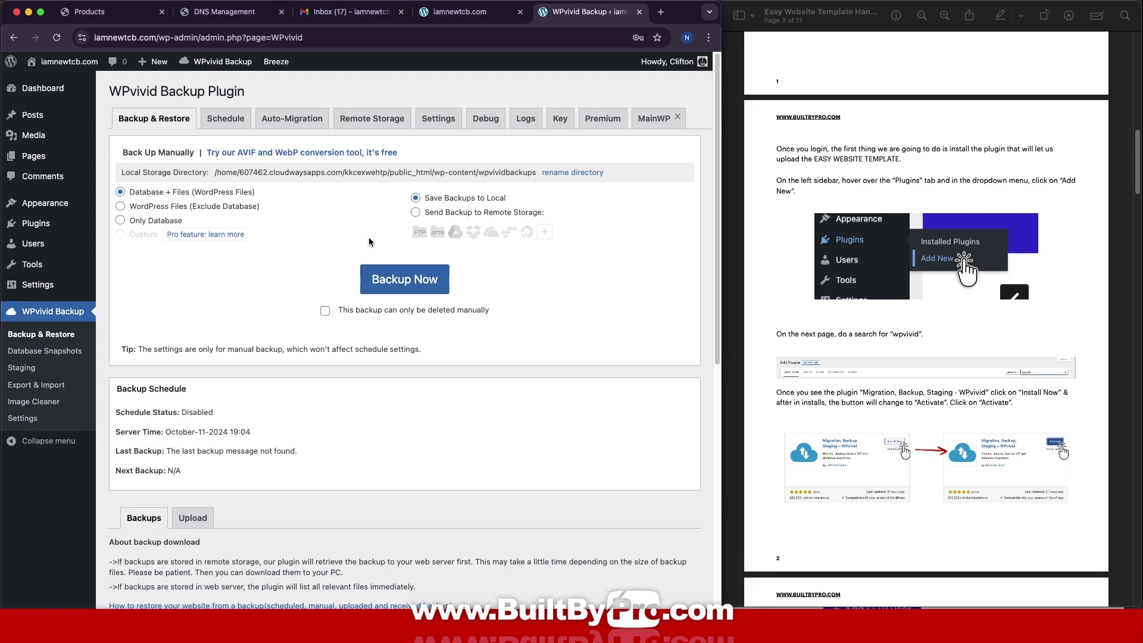
Step: Upload the TEMPLATE.com wpvivid backup_all.zip file from the DOWNLOAD-EWT-2.0 folder to the WPvivid backups
scroll(369, 241, "down", 5)
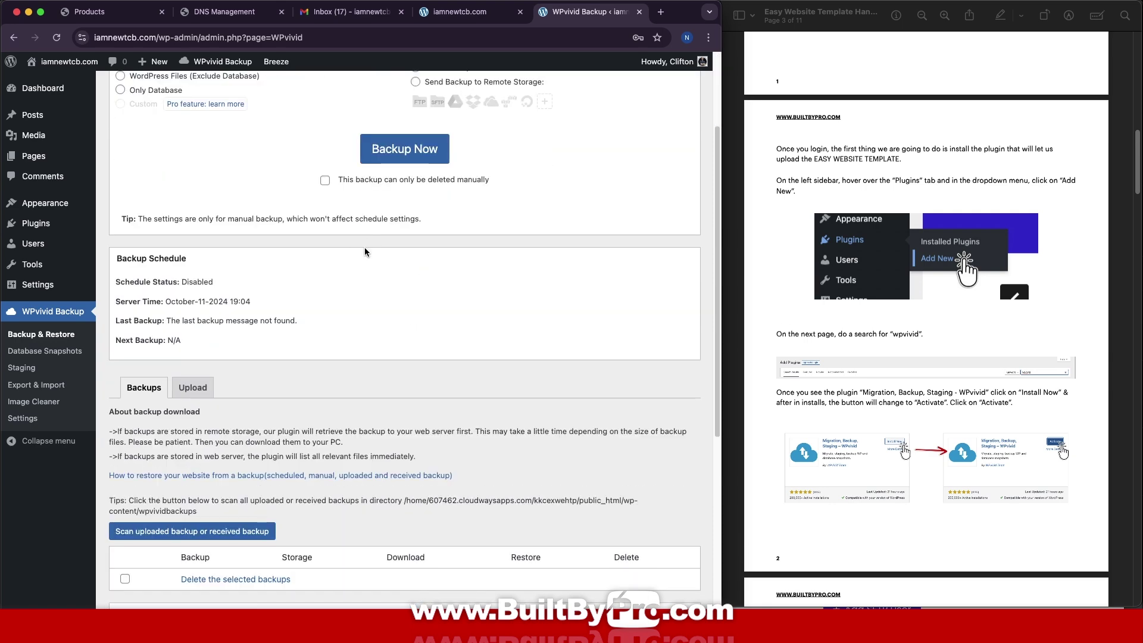
left_click(202, 393)
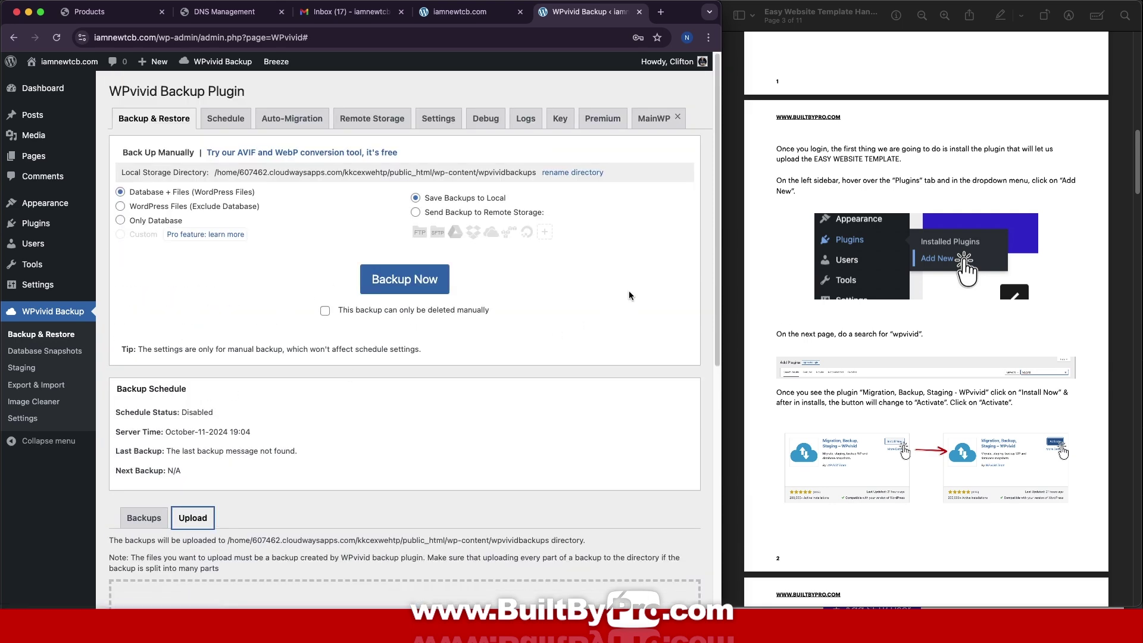
scroll(631, 310, "down", 12)
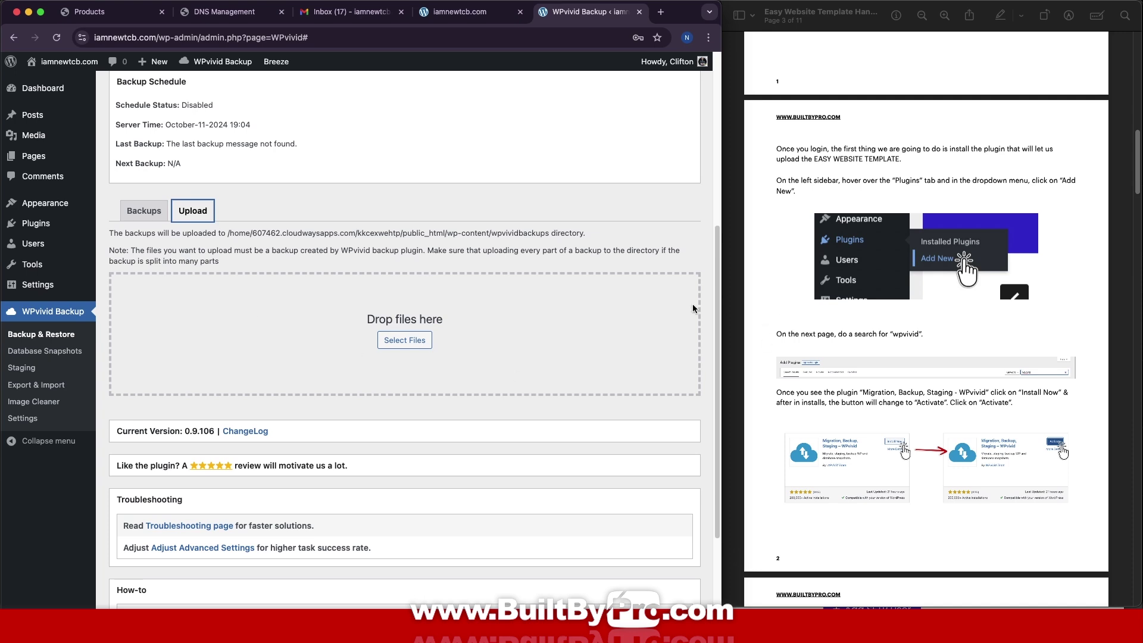
key("super+Tab")
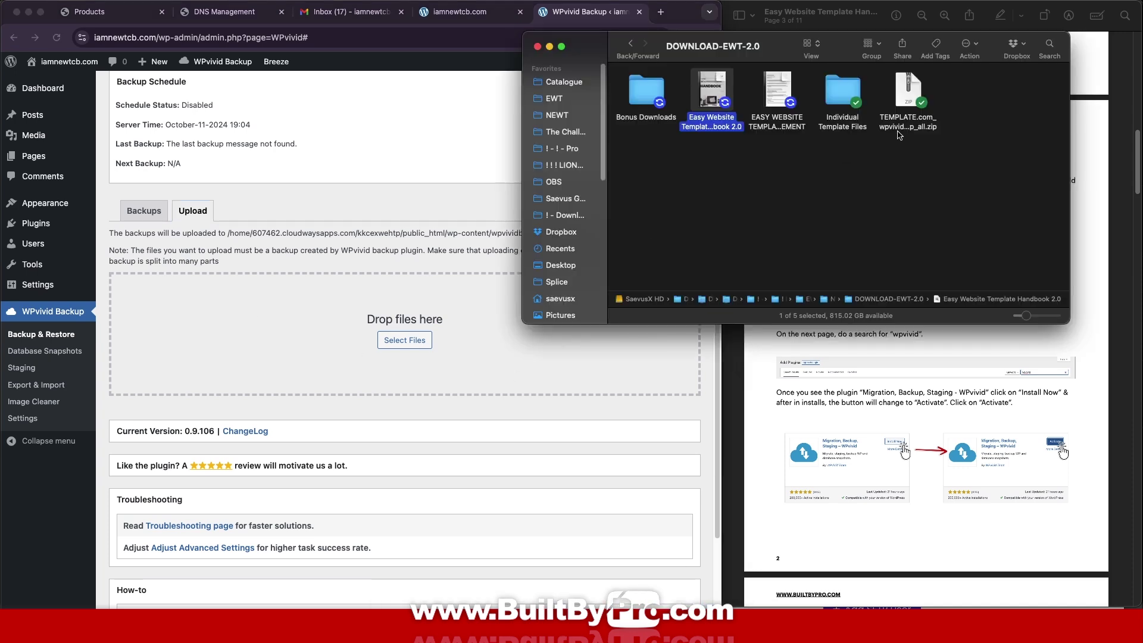
left_click(910, 98)
left_click_drag(909, 99, 329, 321)
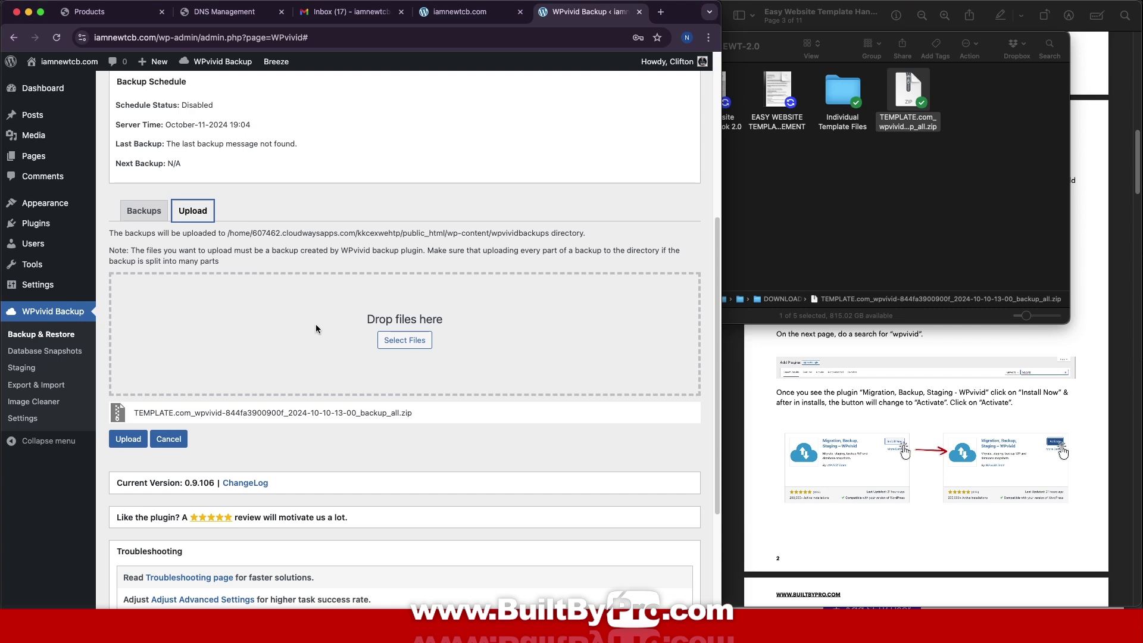
left_click(129, 439)
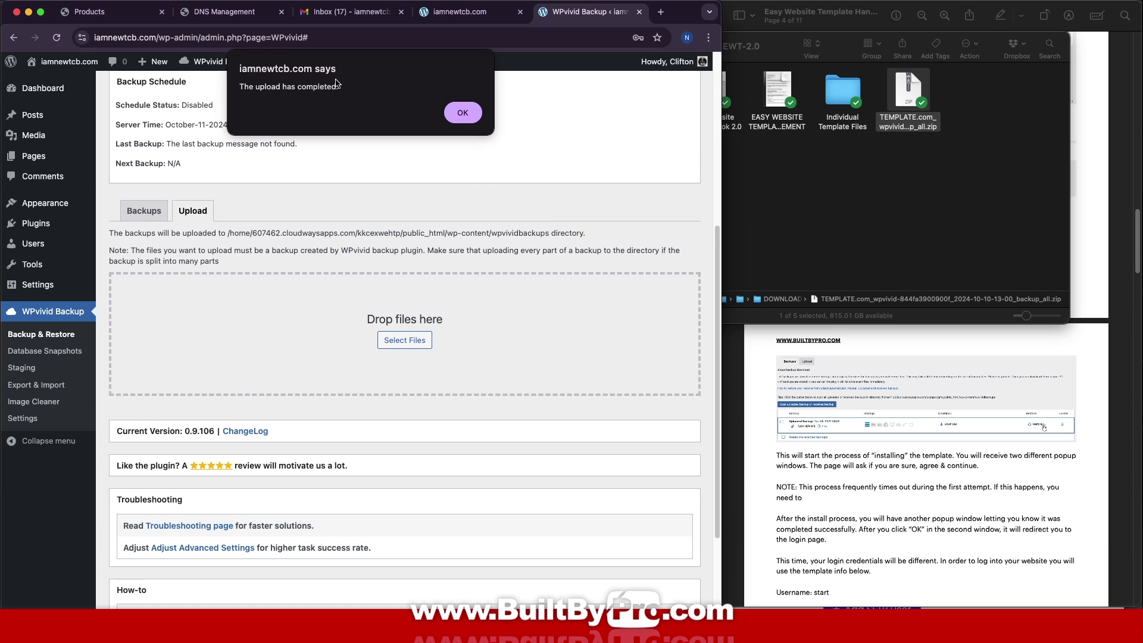
left_click(463, 113)
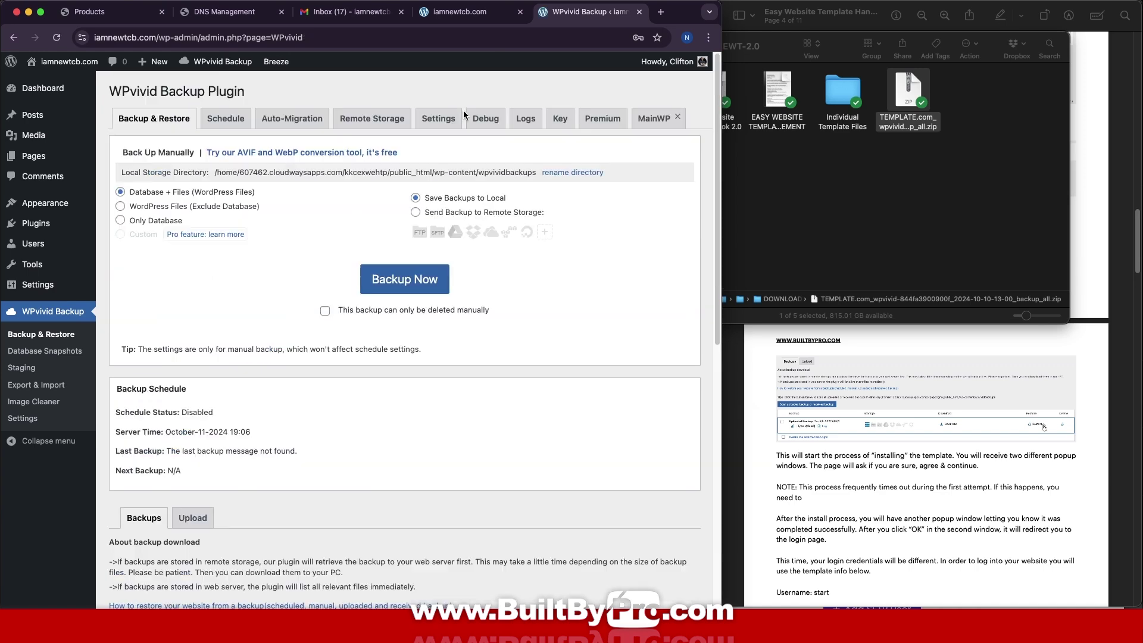
Step: Try to restore the site from the uploaded template backup and agree to continue
scroll(463, 109, "down", 5)
scroll(464, 111, "down", 5)
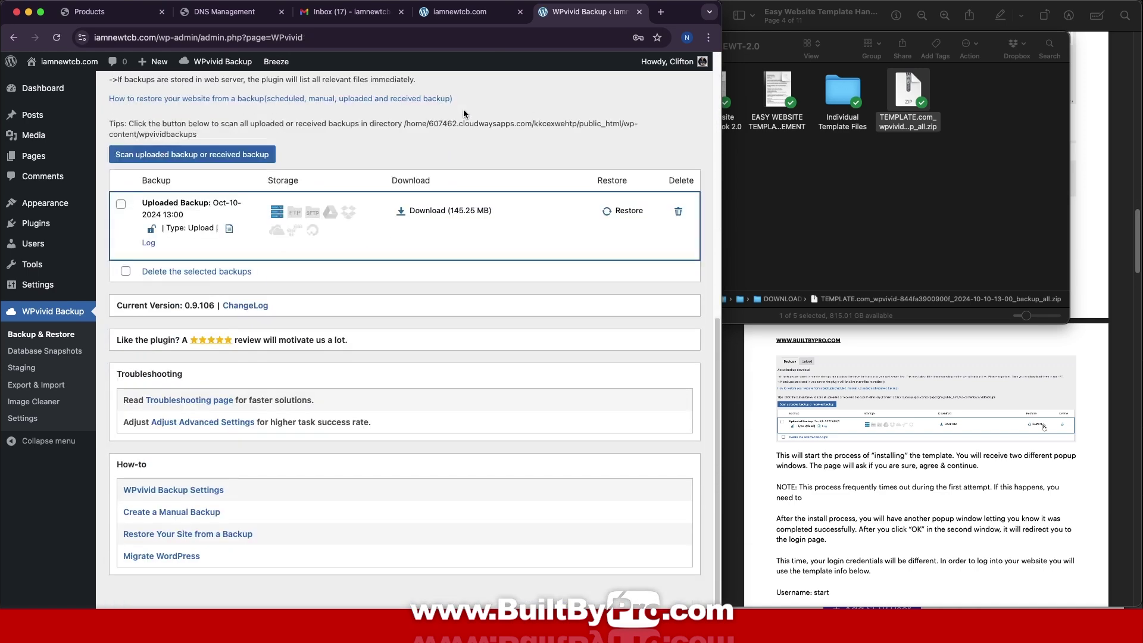
left_click(625, 211)
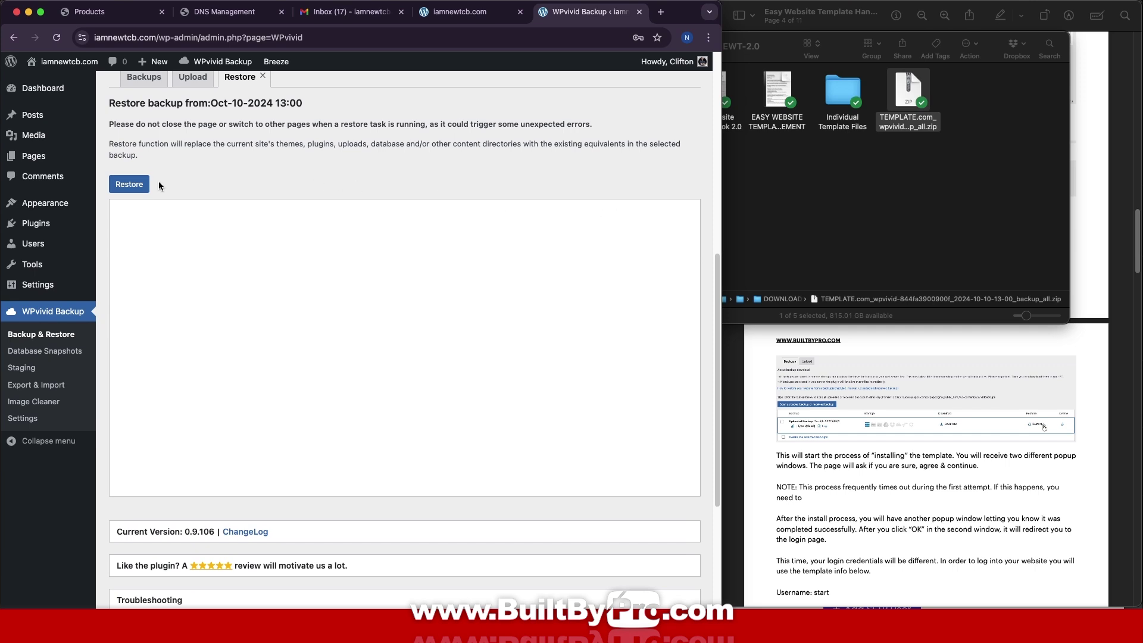
left_click(138, 192)
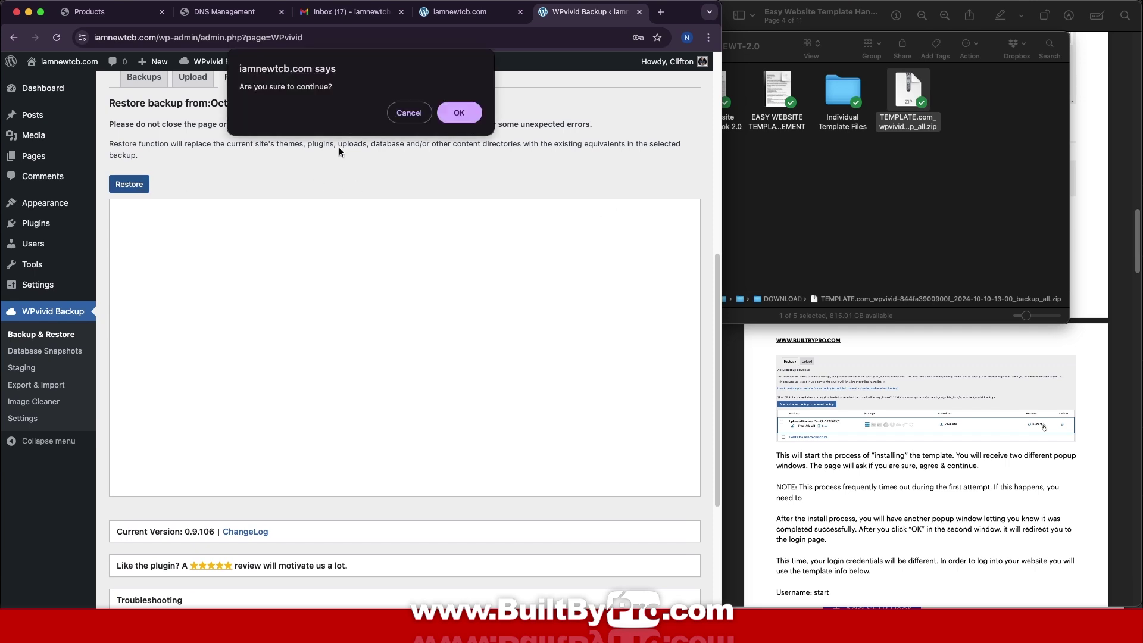
left_click(475, 115)
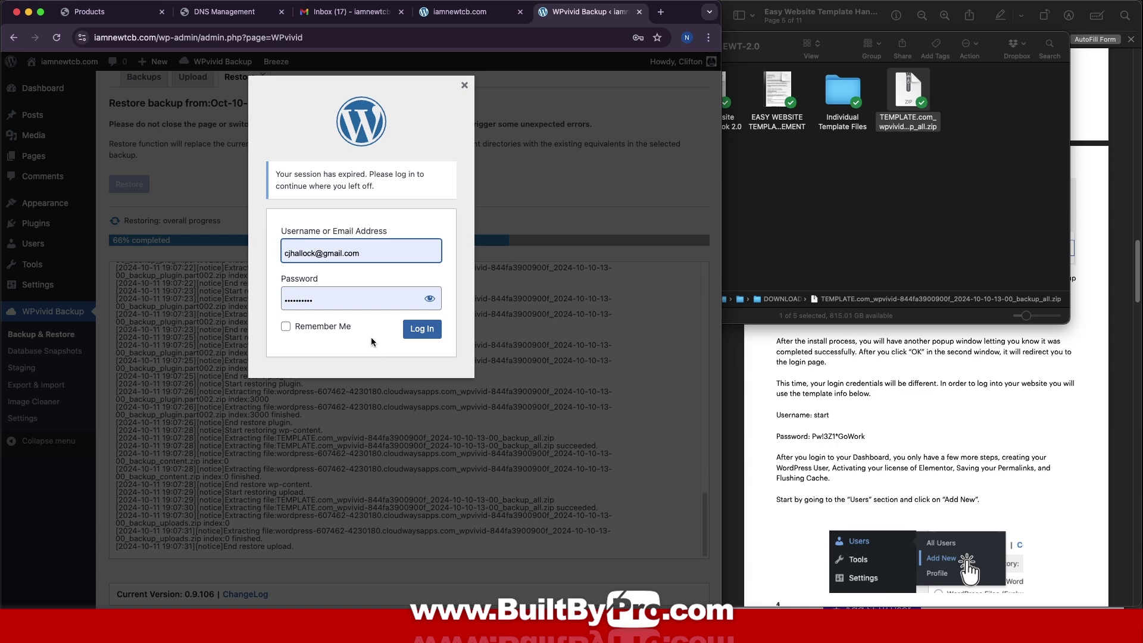
Step: Log back in with the saved credentials, reload the WPvivid page and restore the site from the uploaded backup again
left_click(432, 331)
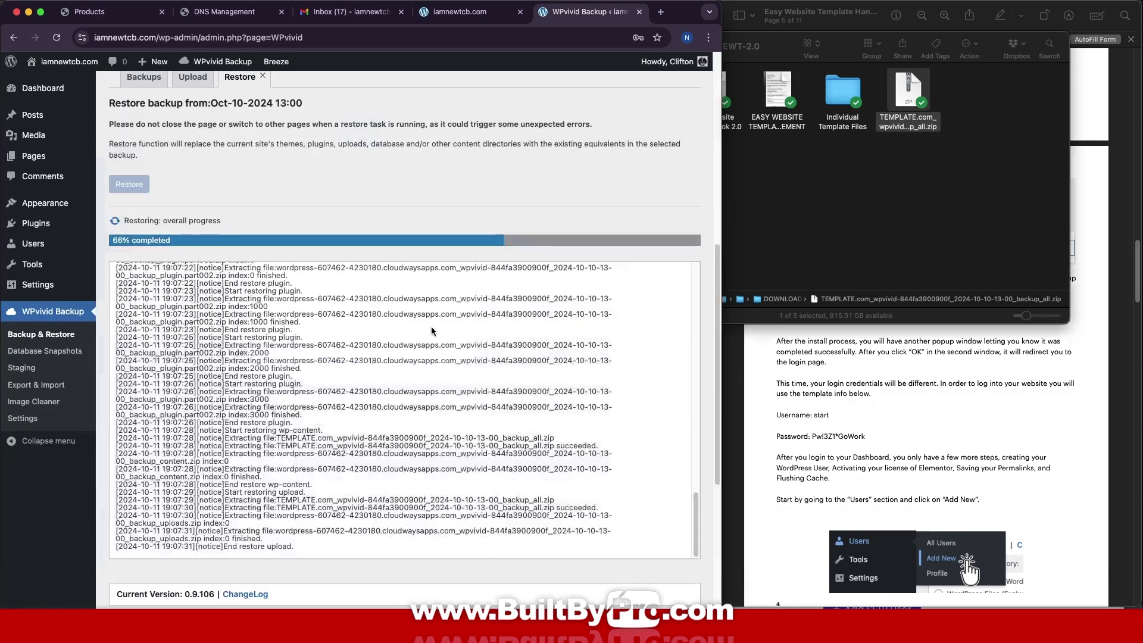
left_click(57, 37)
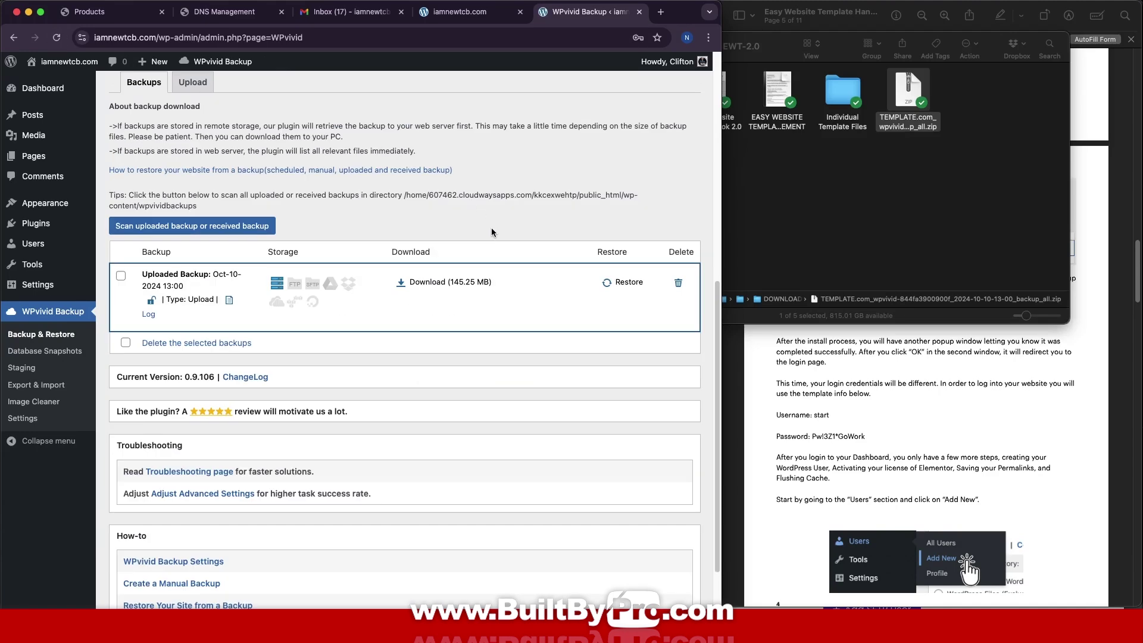
left_click(622, 283)
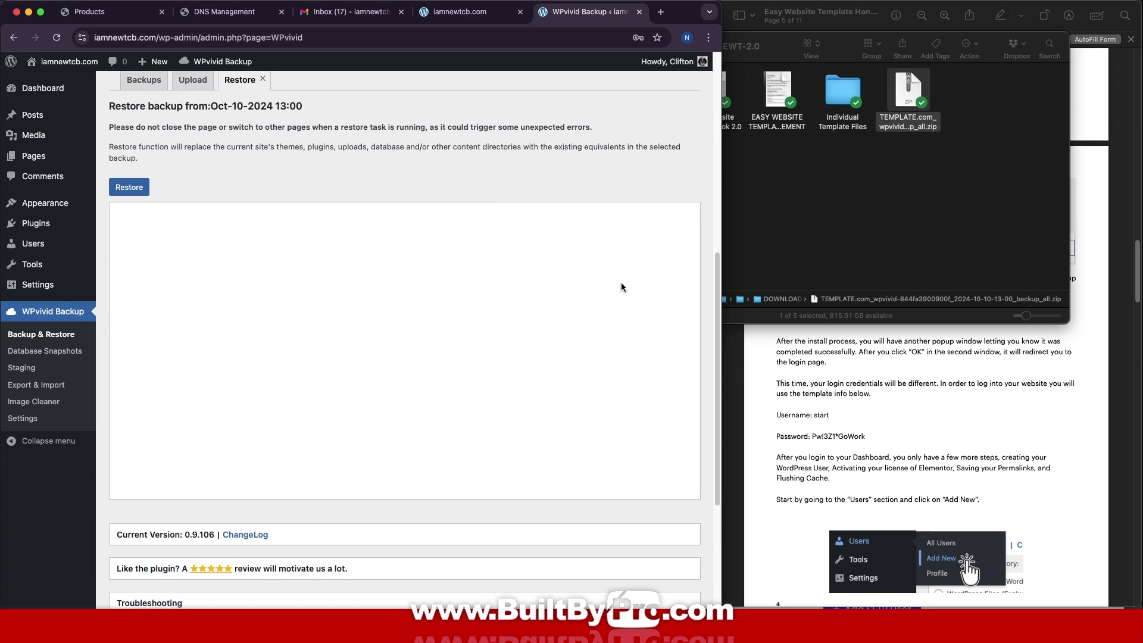
left_click(128, 186)
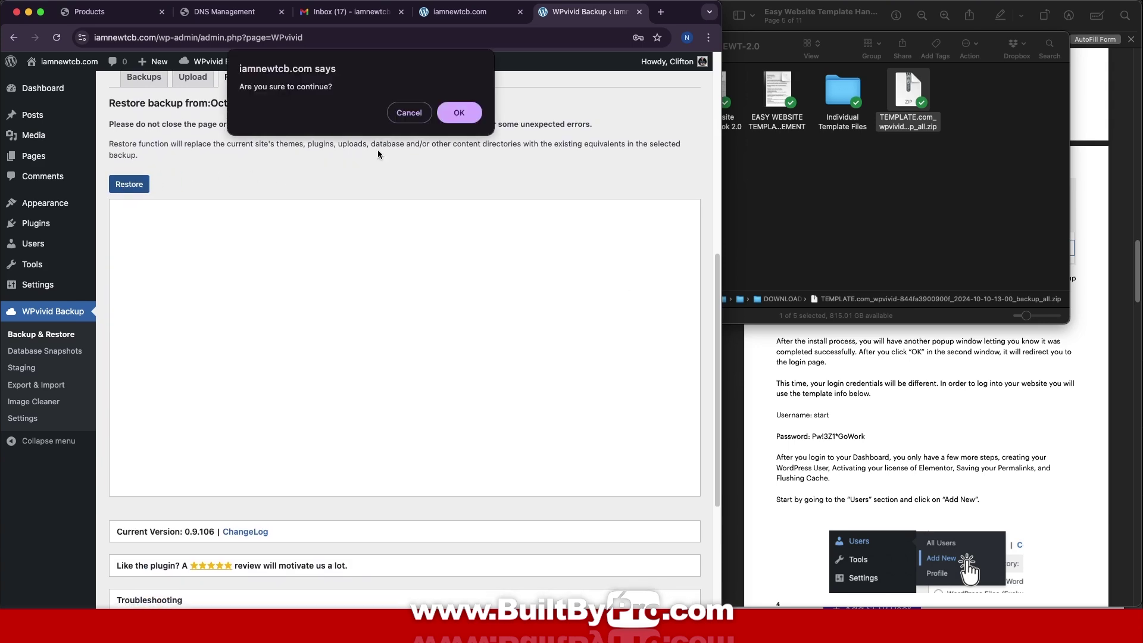
left_click(466, 114)
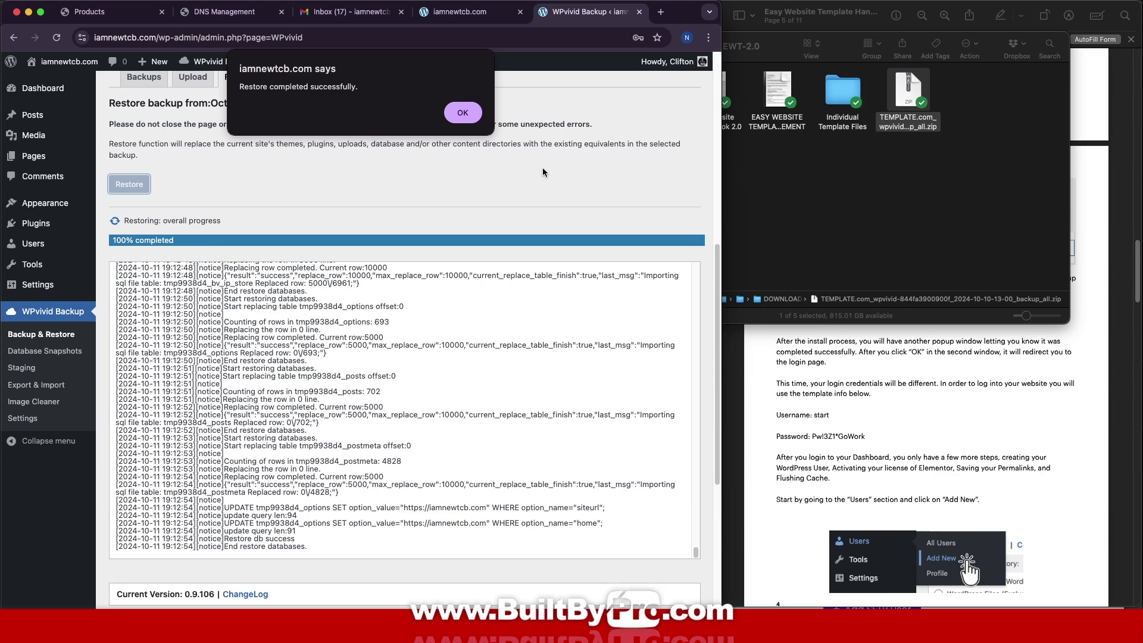
left_click(463, 113)
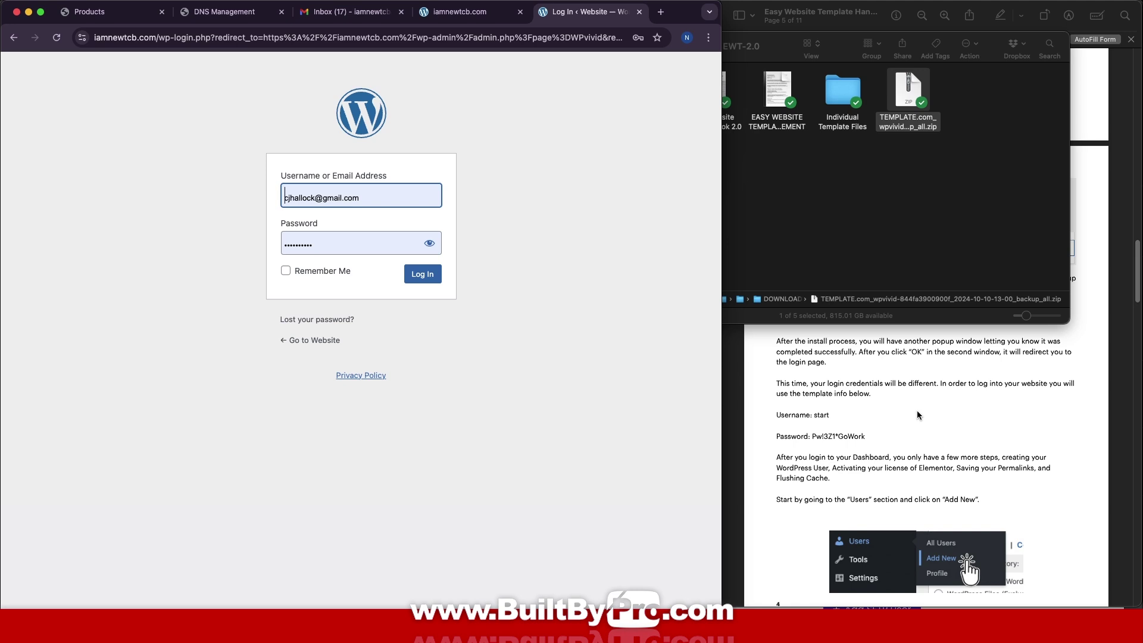
Step: Copy the template username "start" from the handbook and paste it over the saved username in the WordPress login form
left_click(818, 419)
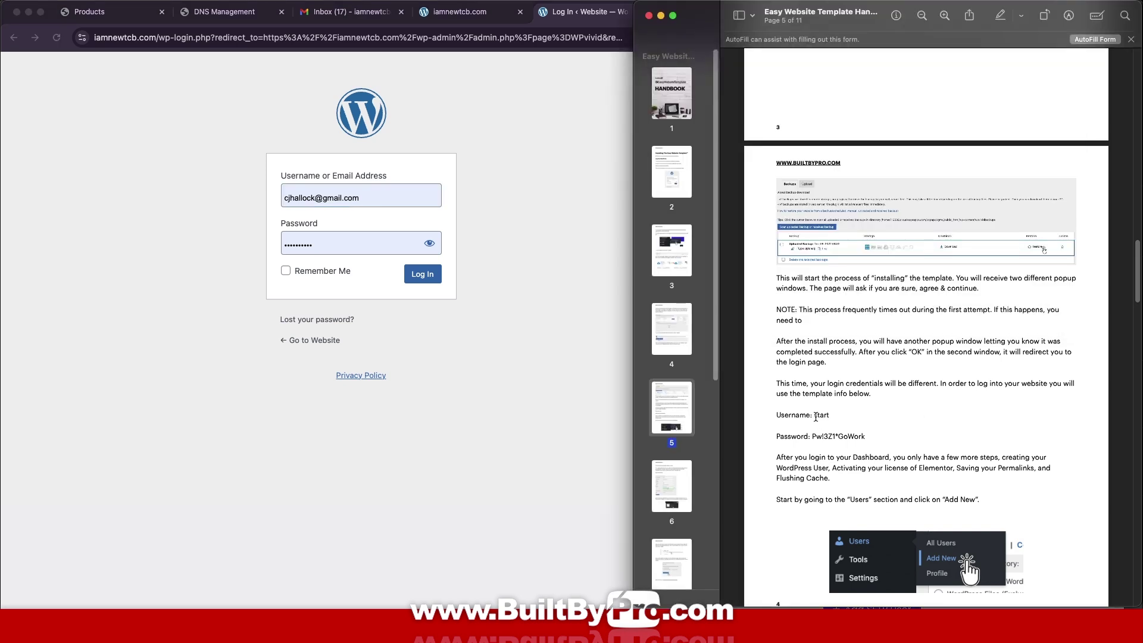
left_click_drag(814, 418, 831, 418)
key("super+c")
left_click_drag(392, 195, 269, 192)
key("super+v")
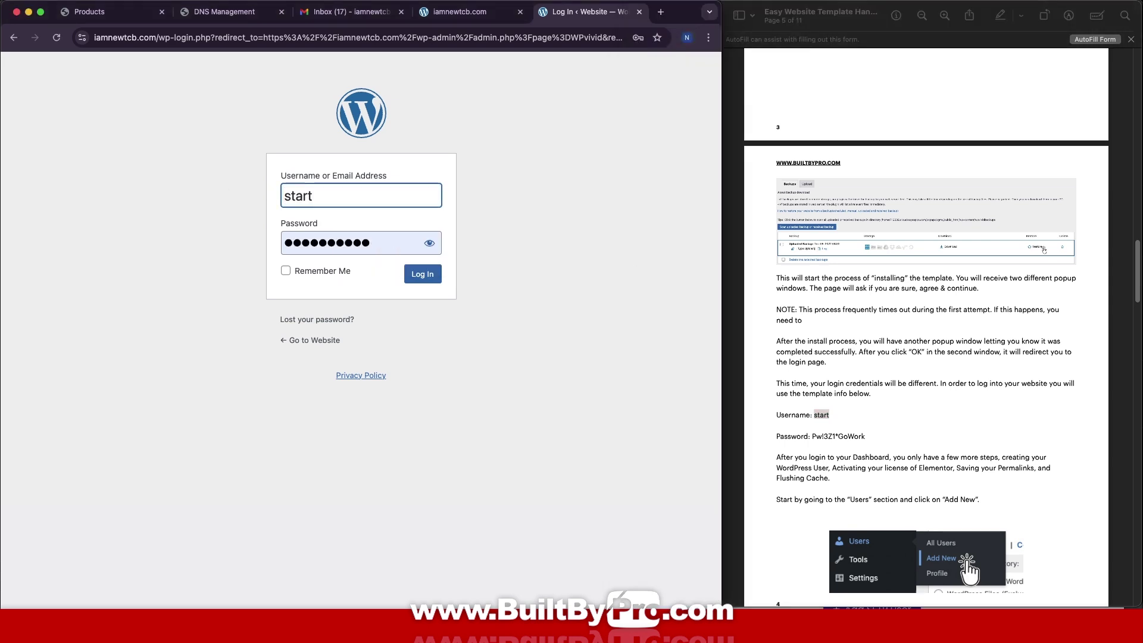
Step: Copy the template password from the handbook over the saved one, log in to WordPress and dismiss the offer to save the password
left_click(884, 436)
left_click_drag(881, 436, 813, 437)
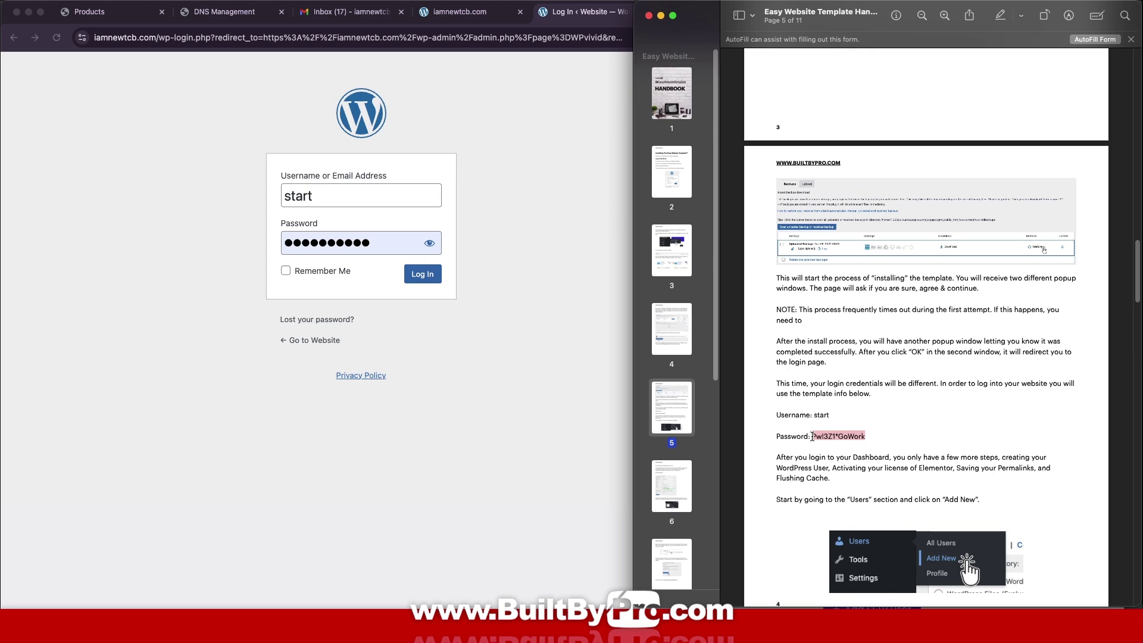
left_click(384, 252)
left_click(386, 242)
key("super+a")
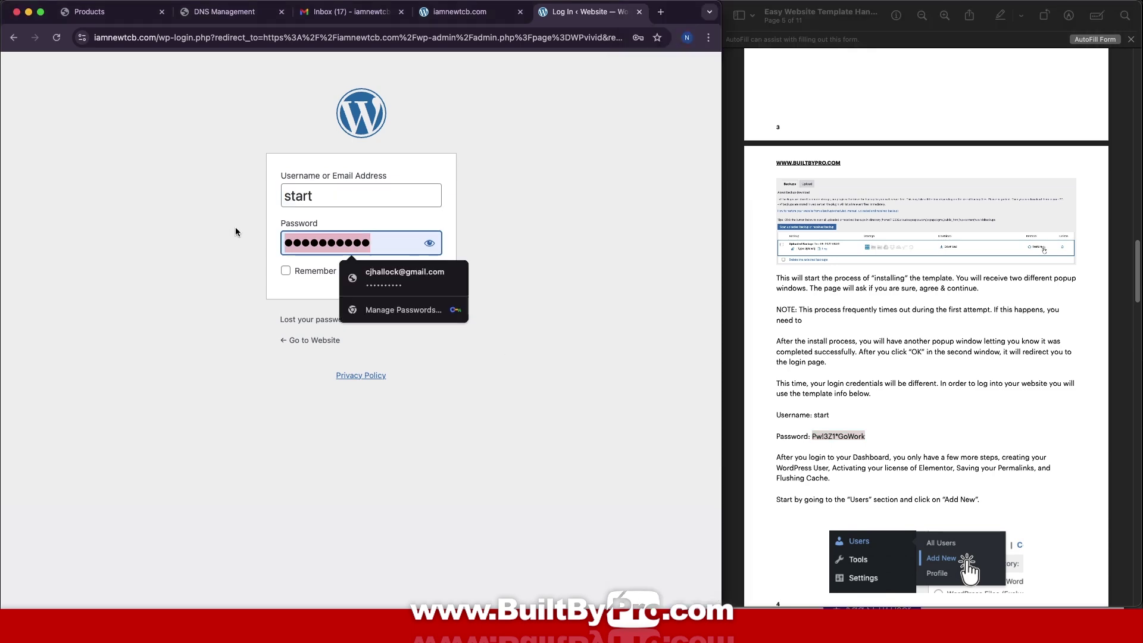
key("super+v")
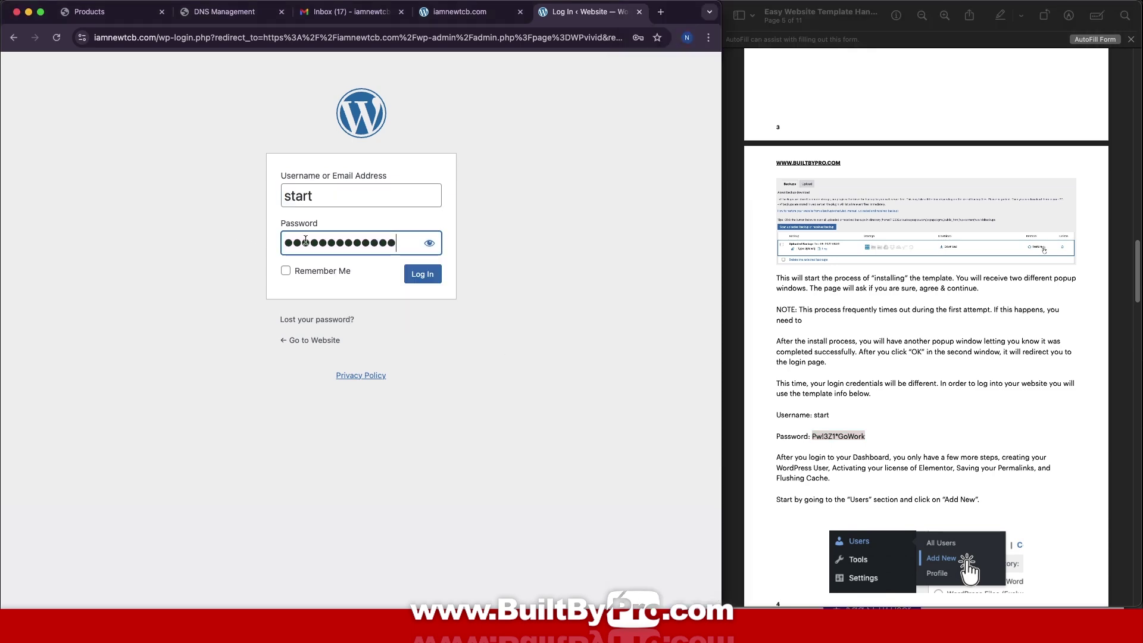
left_click(428, 279)
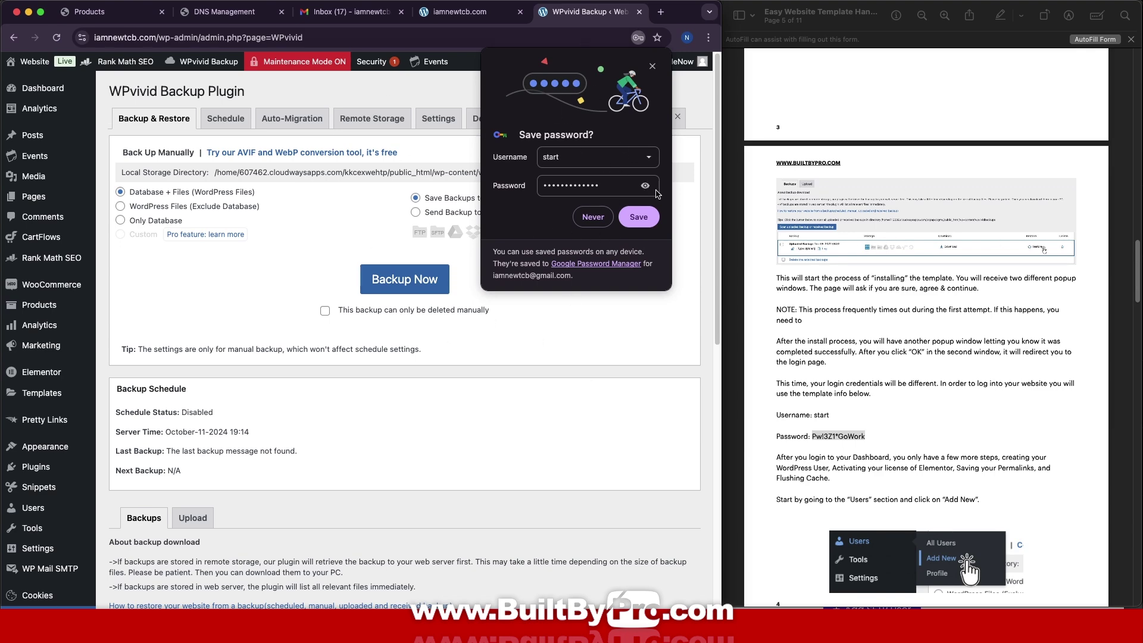
left_click(652, 69)
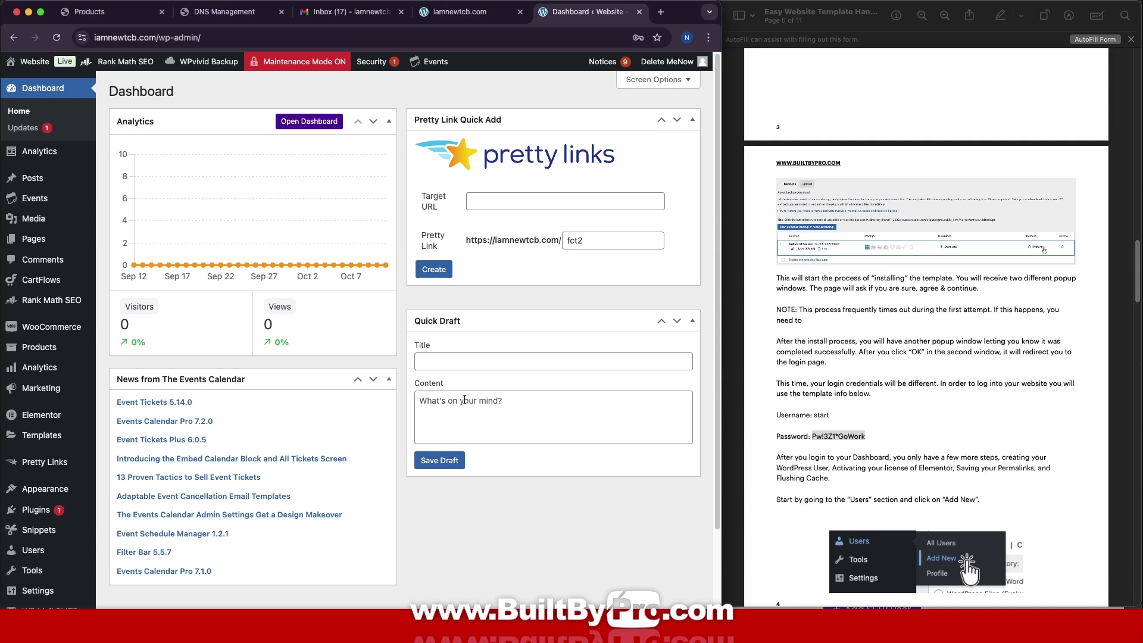
mouse_move(51, 554)
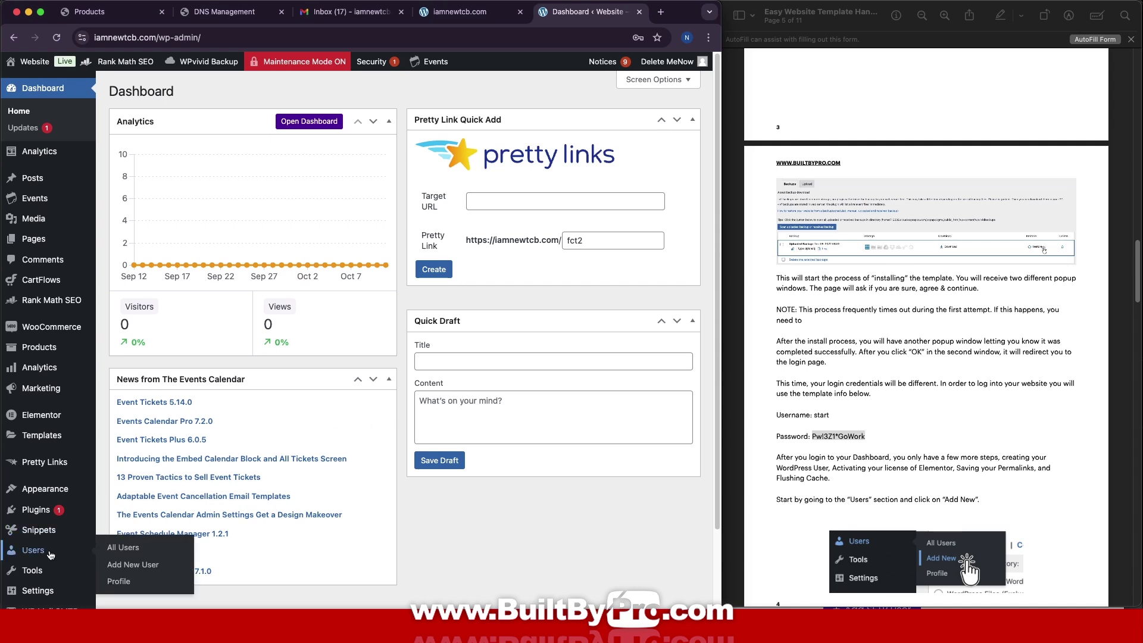
left_click(132, 567)
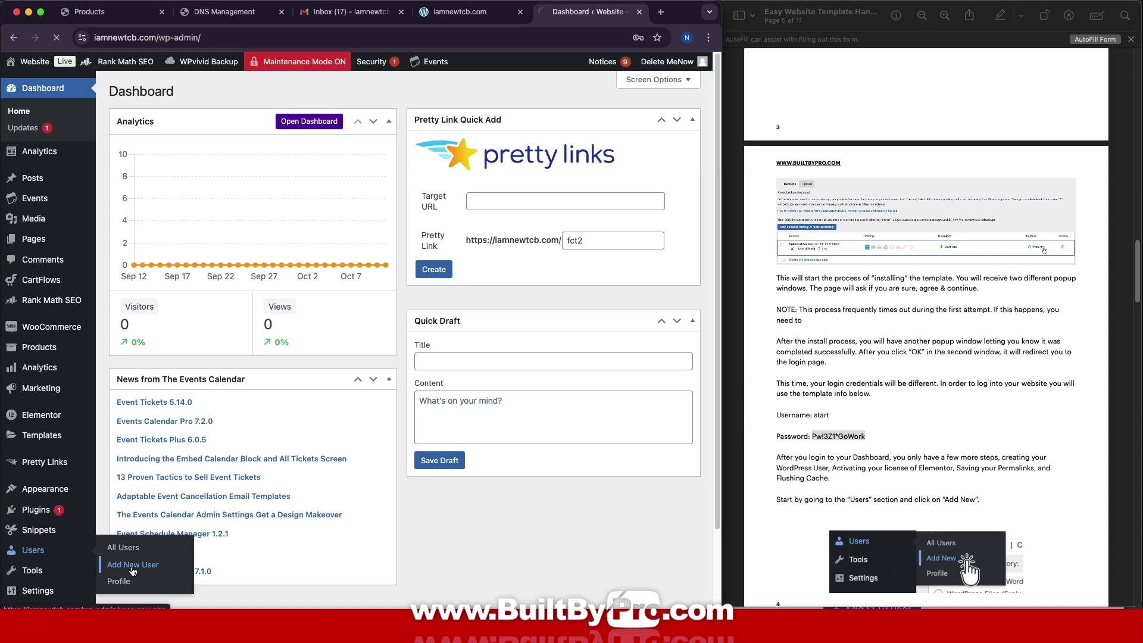
left_click(312, 140)
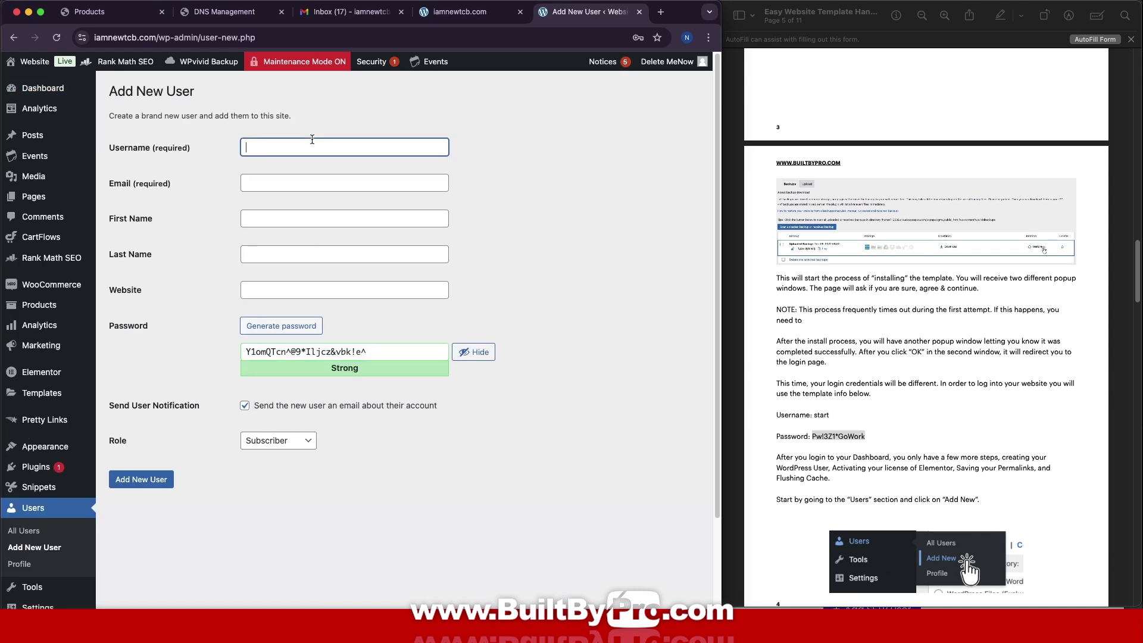
type("cjhal")
left_click(322, 223)
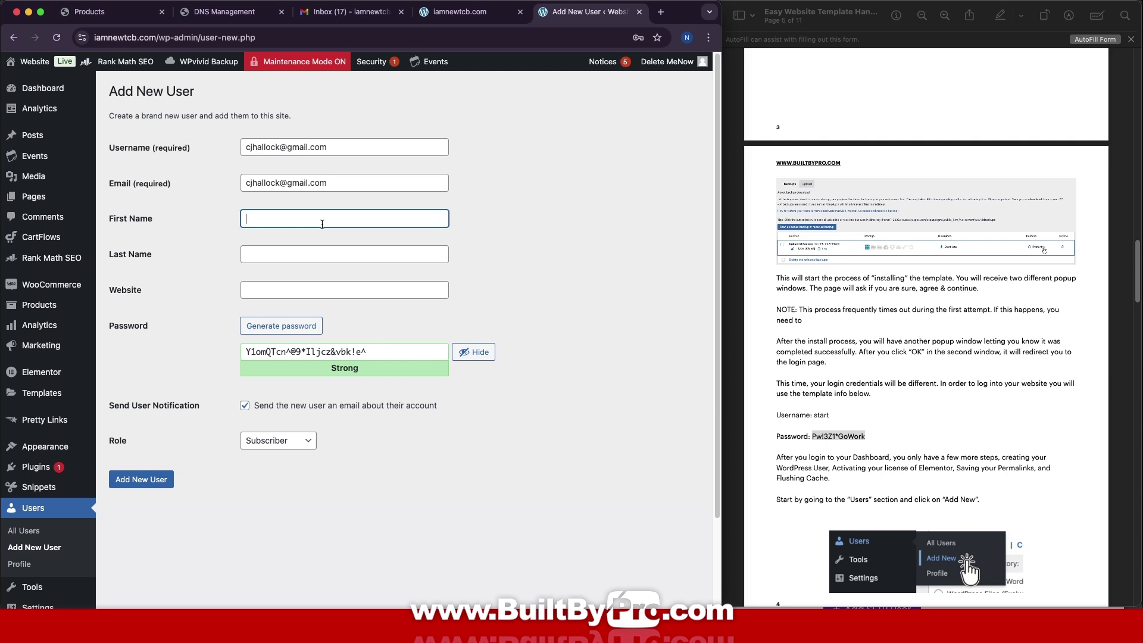
type("CJ")
key("Tab")
type("Hallock")
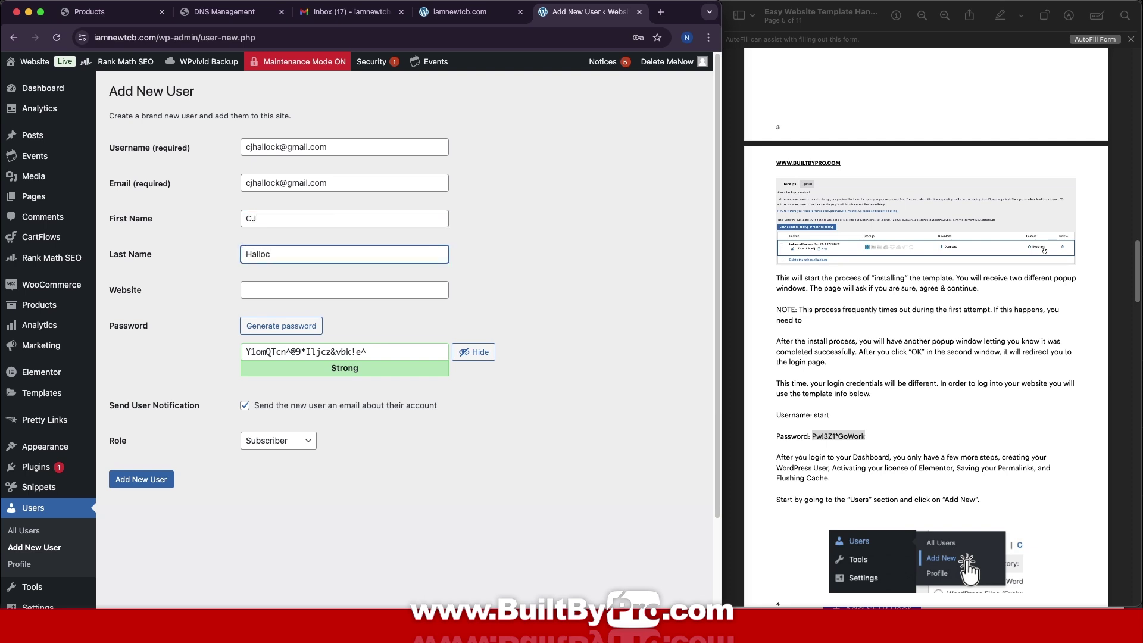
key("Tab")
type("https://easywebsitetemplate.com")
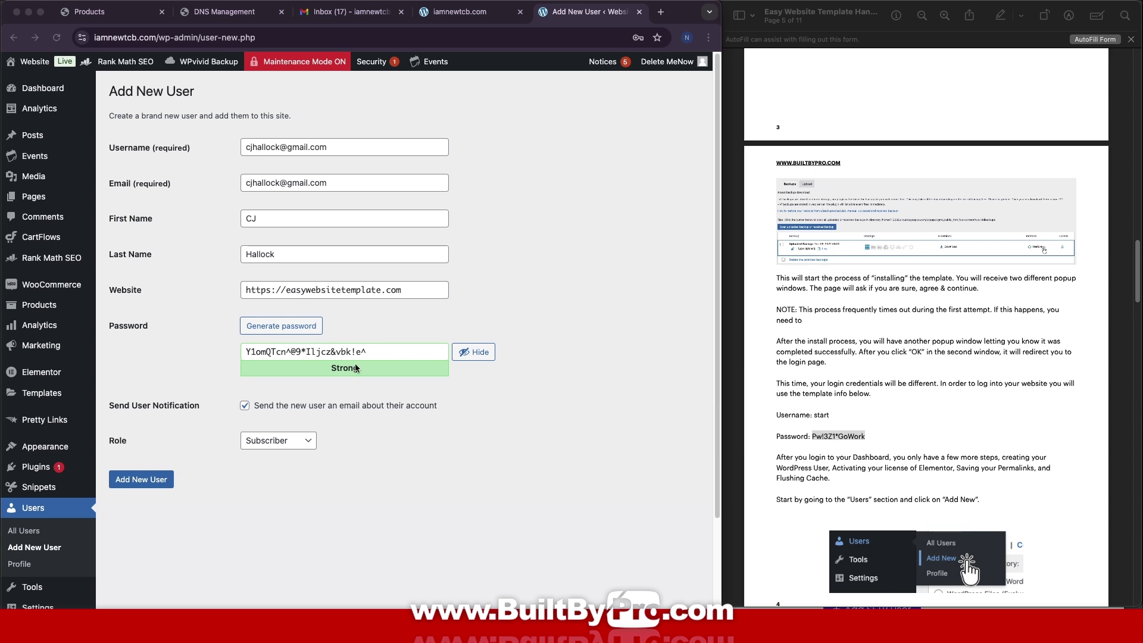
Step: Replace the generated password of the new user with the owner's own account password, hidden from view
left_click(374, 356)
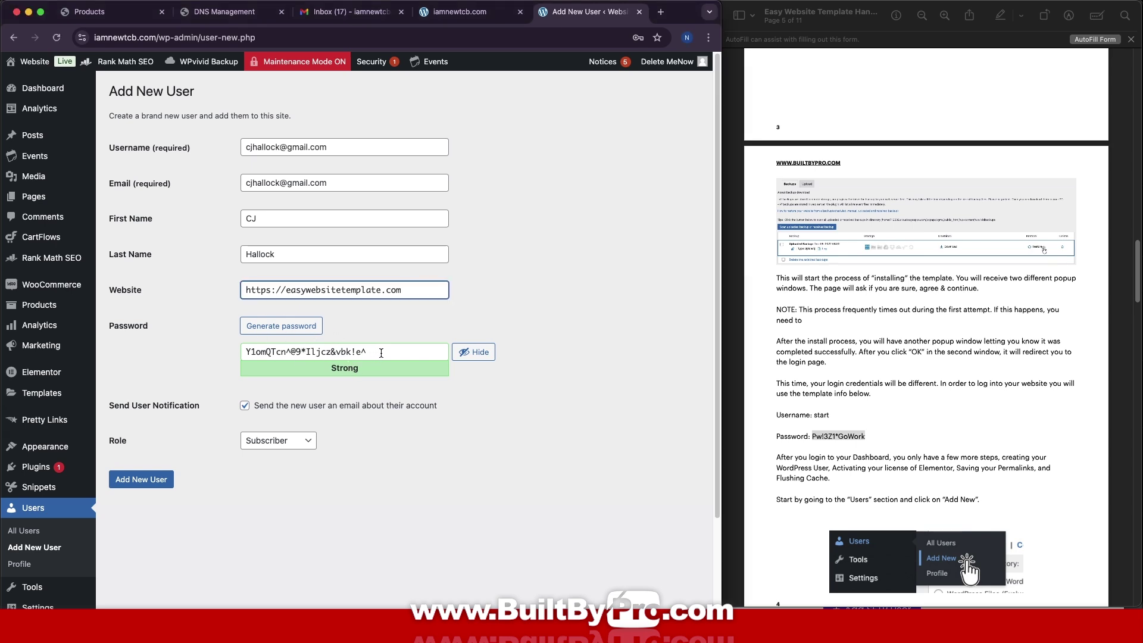
left_click_drag(395, 351, 226, 347)
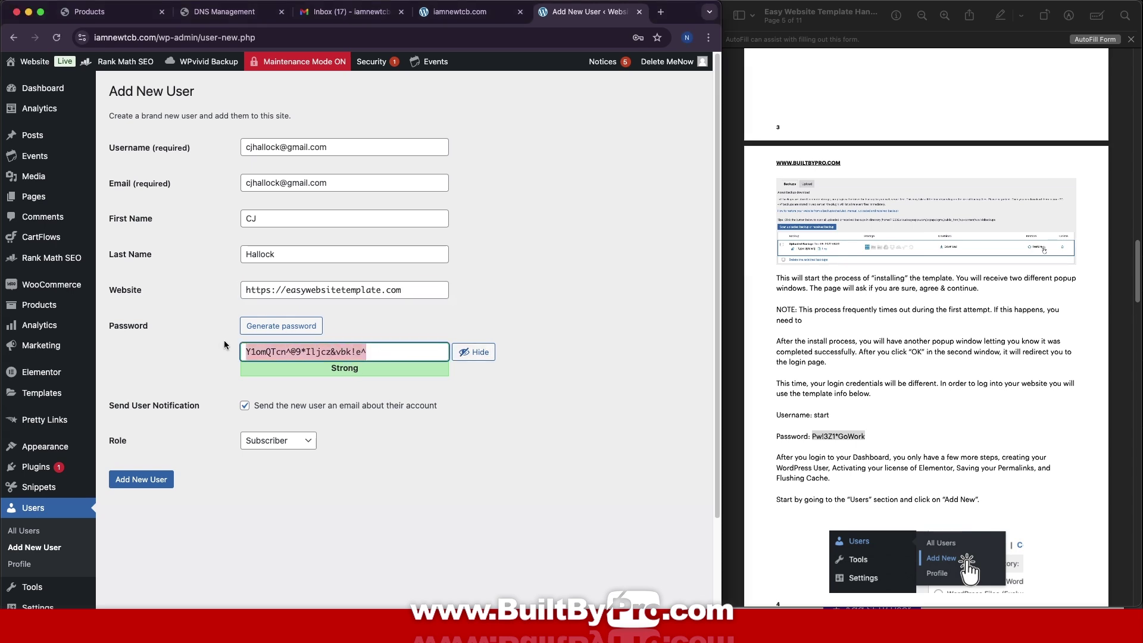
key("BackSpace")
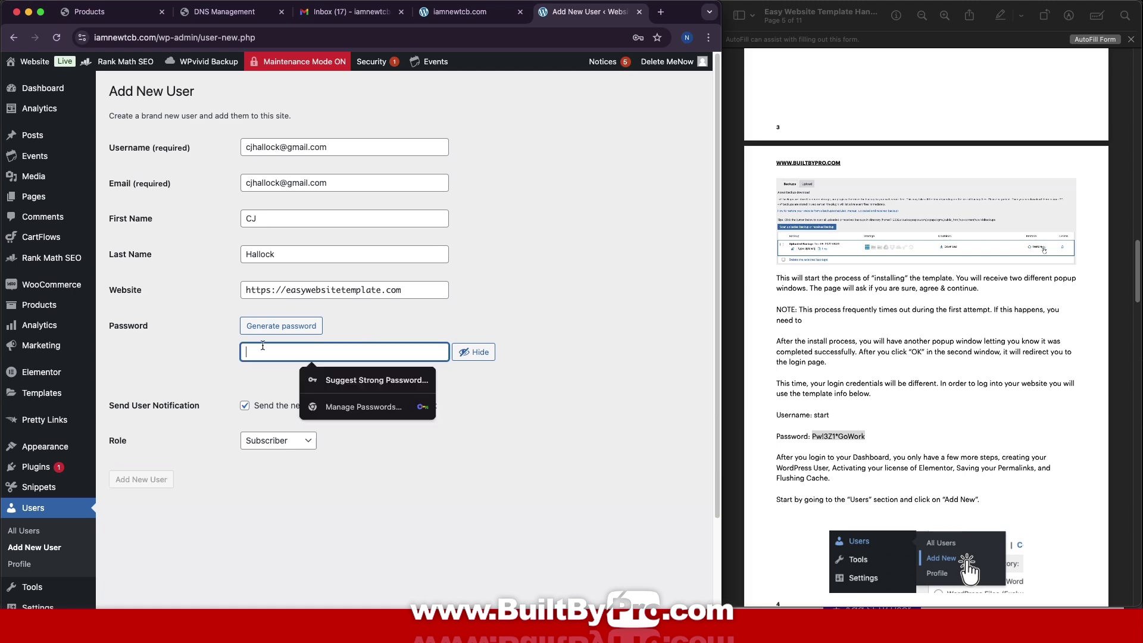
left_click(485, 352)
left_click(383, 356)
key("super+v")
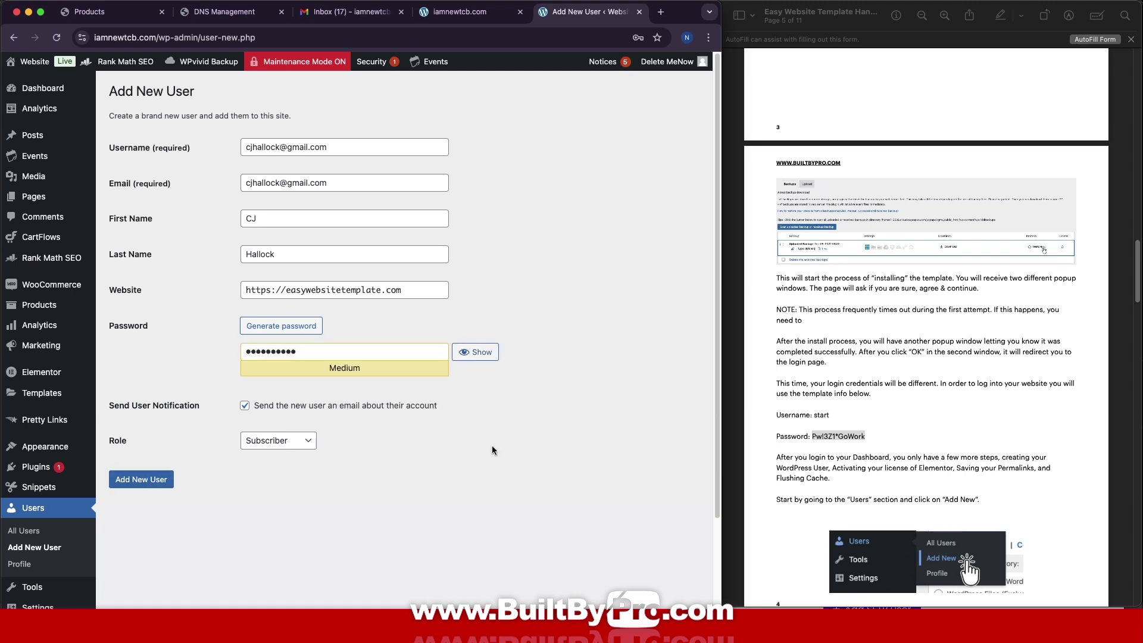
Step: Give the new user the Administrator role and add the user to the site
left_click(310, 446)
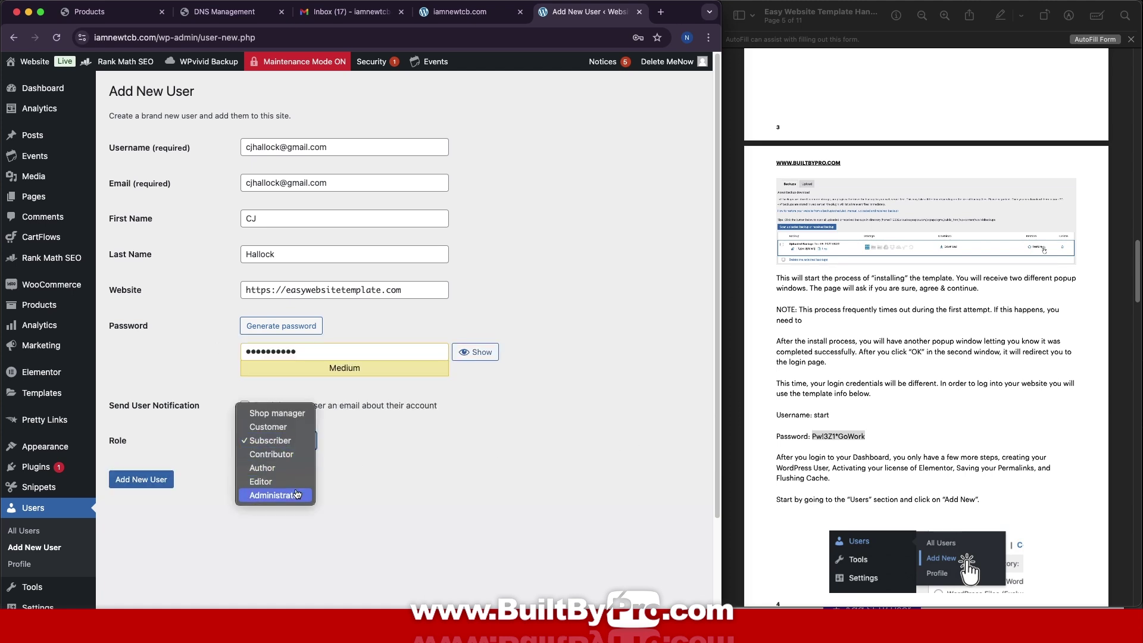
left_click(297, 495)
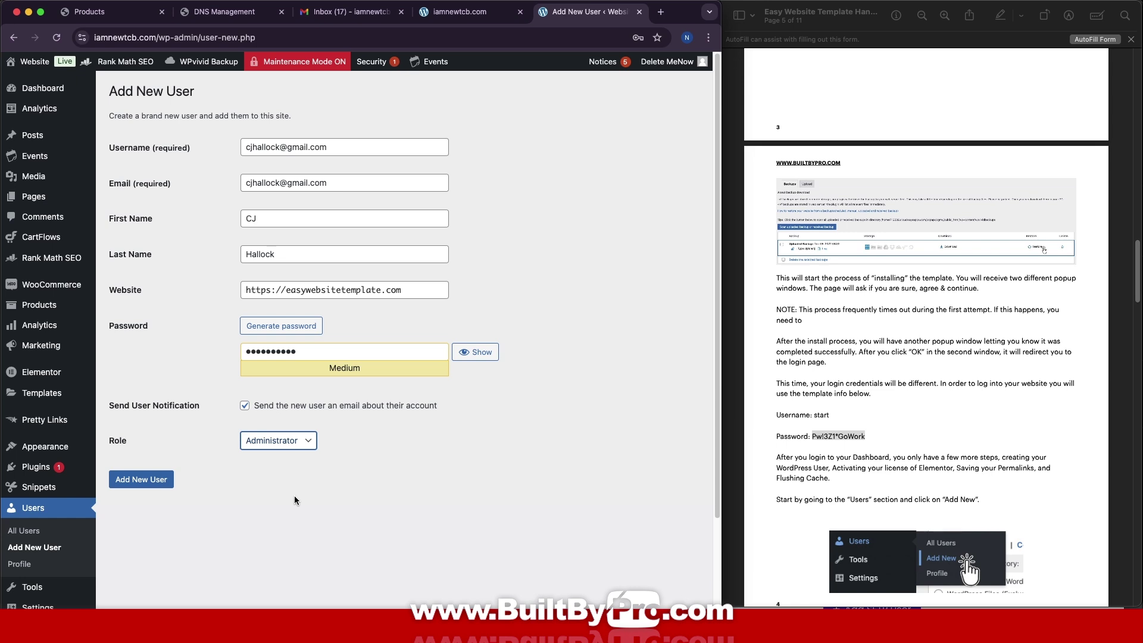
left_click(159, 485)
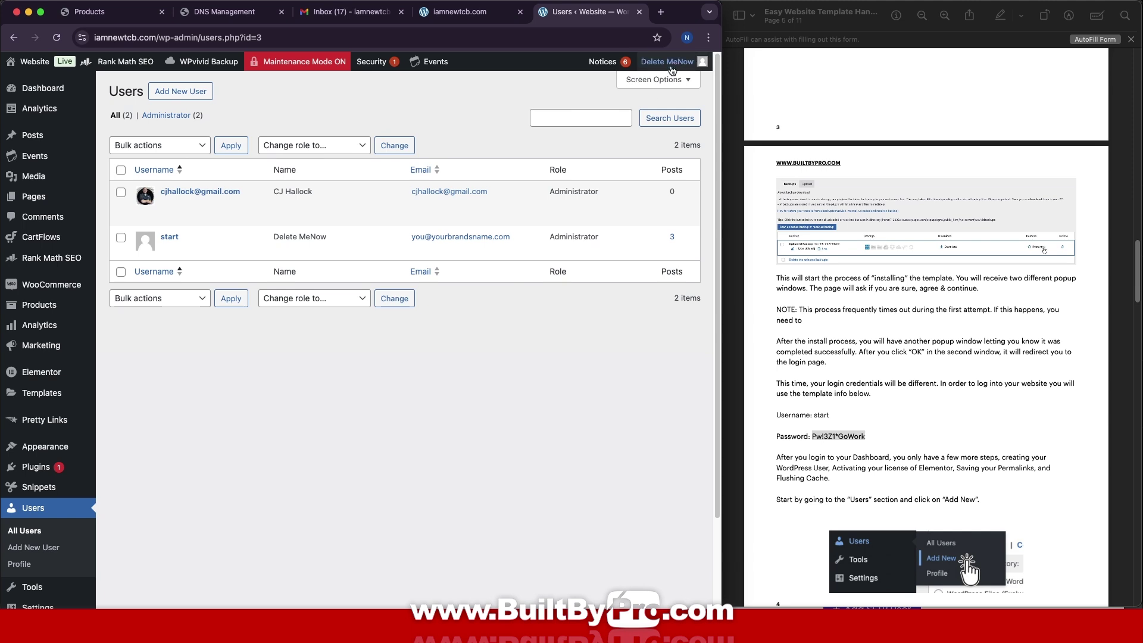
Step: Log out of the template account and log back in with the new administrator's saved credentials
mouse_move(683, 62)
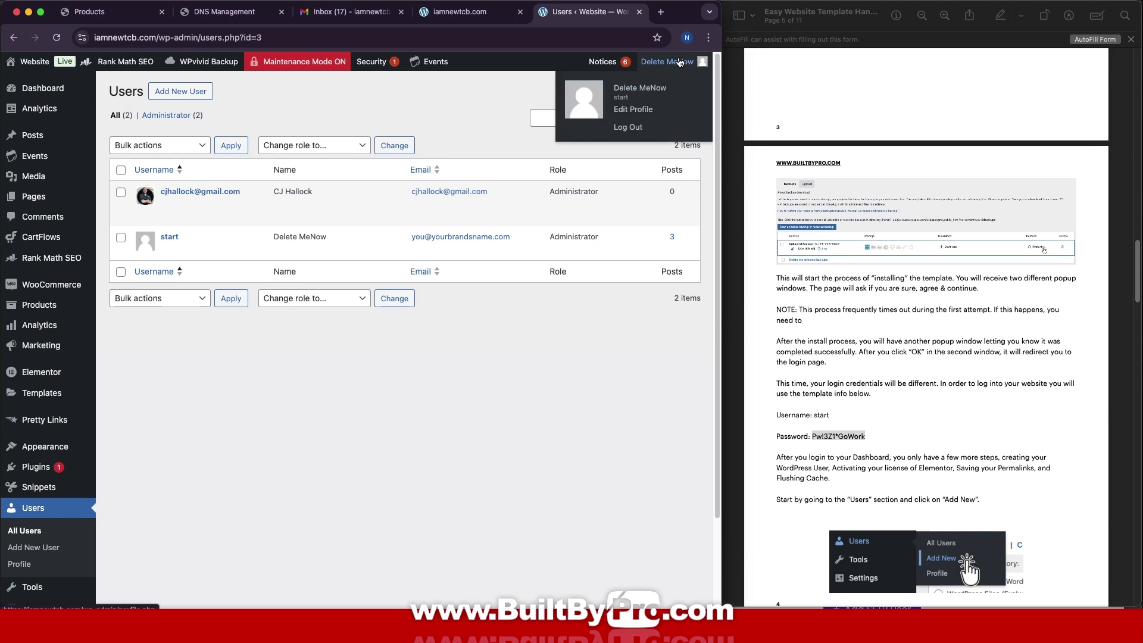
left_click(628, 128)
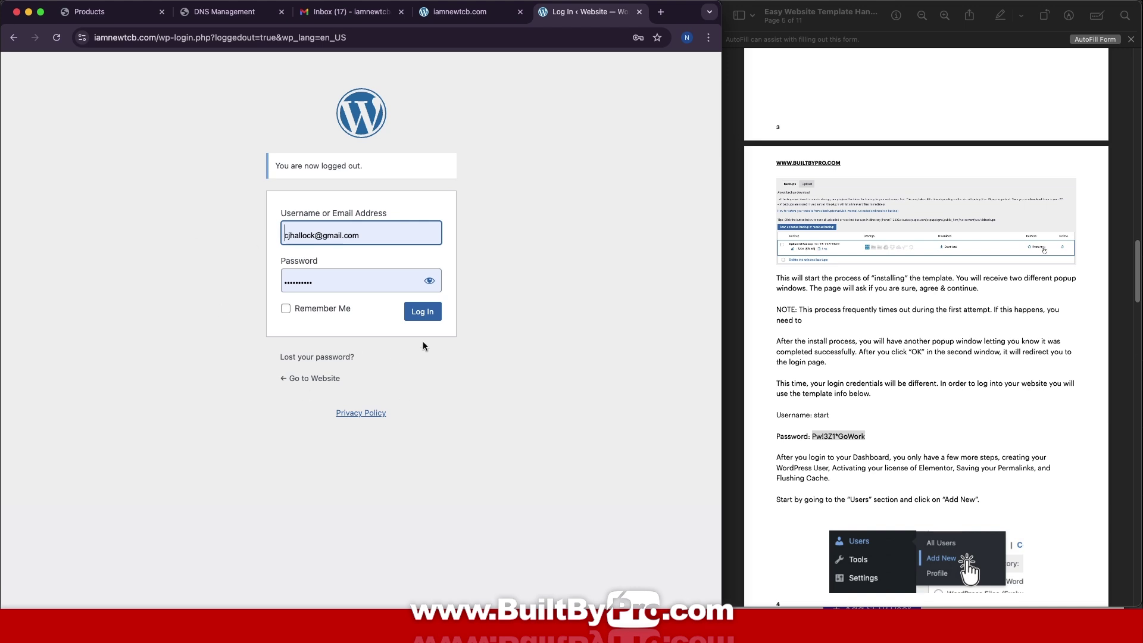
left_click(423, 314)
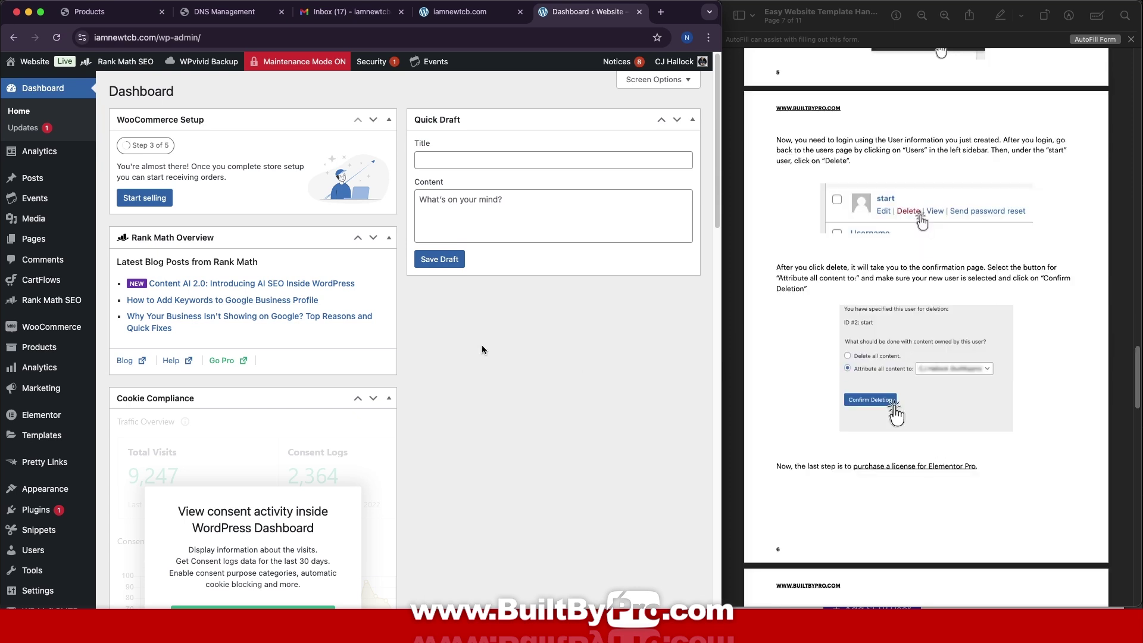
Step: Delete the template user "start" from the site, attributing all of its content to the new administrator
mouse_move(26, 553)
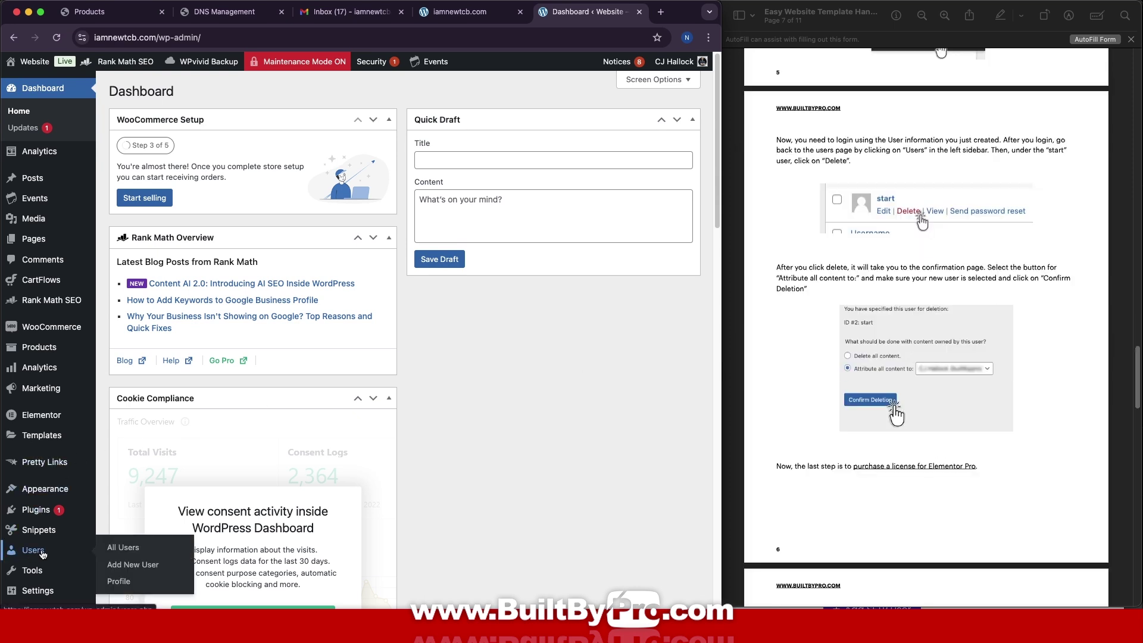
left_click(126, 549)
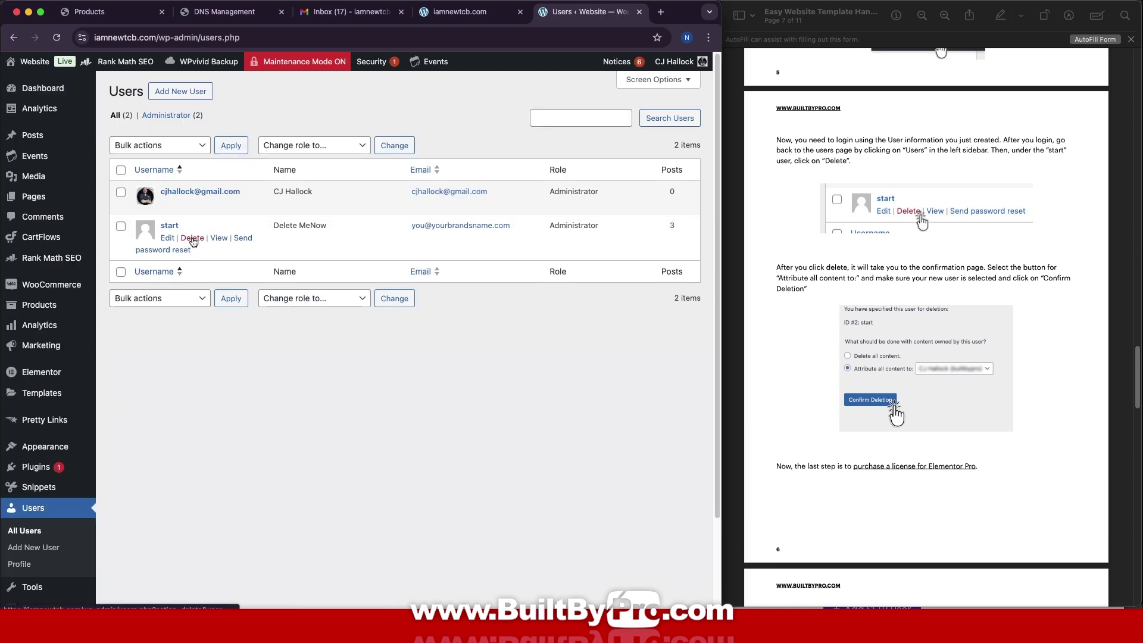
left_click(192, 239)
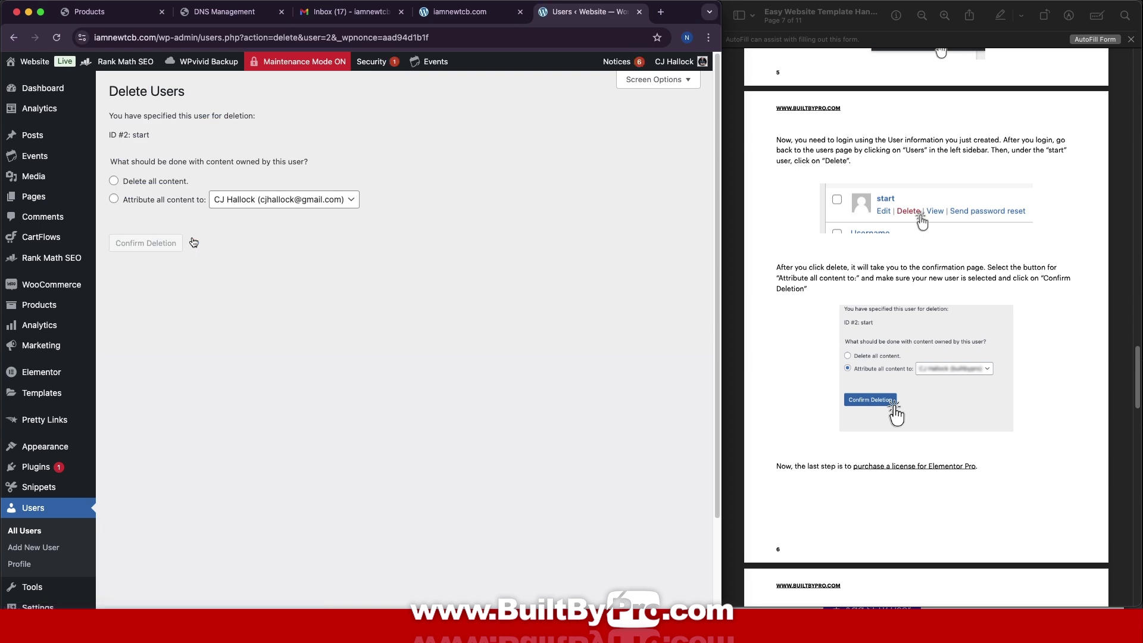
left_click(114, 199)
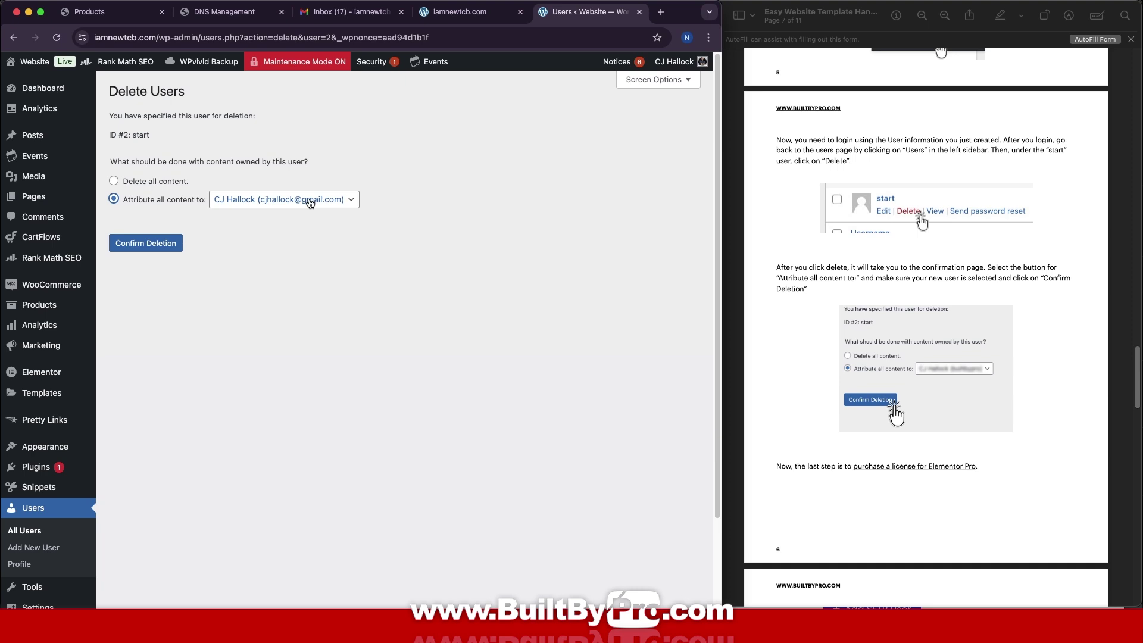
left_click(161, 250)
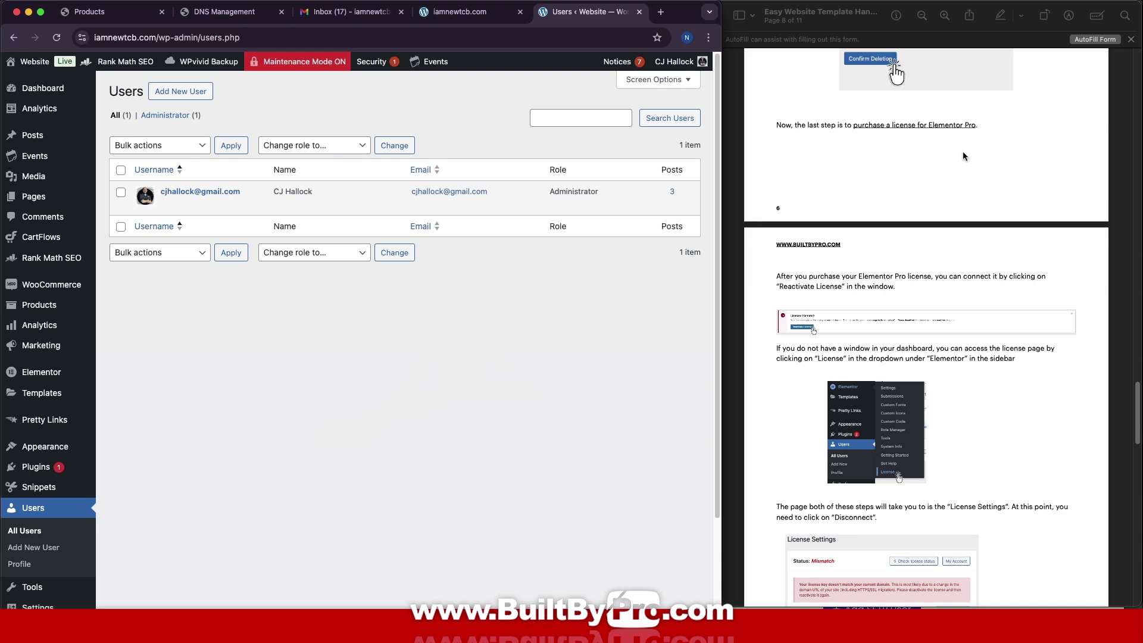
Step: Follow the handbook's Elementor Pro purchase link, and activate the Elementor Pro license by switching the account in the site's license settings
left_click(924, 136)
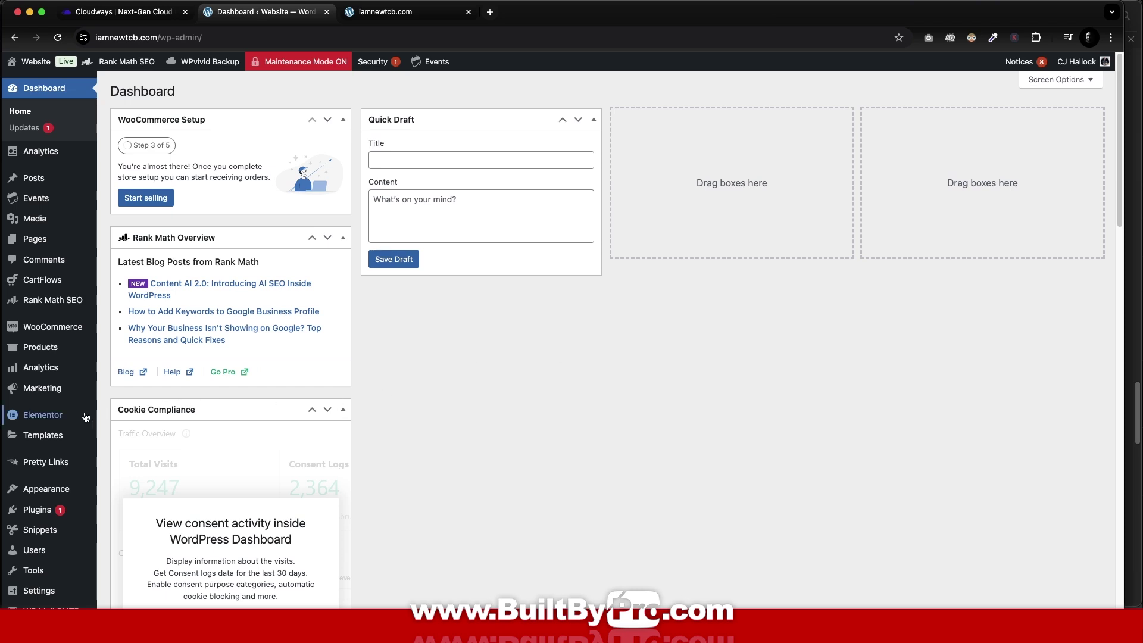
mouse_move(60, 419)
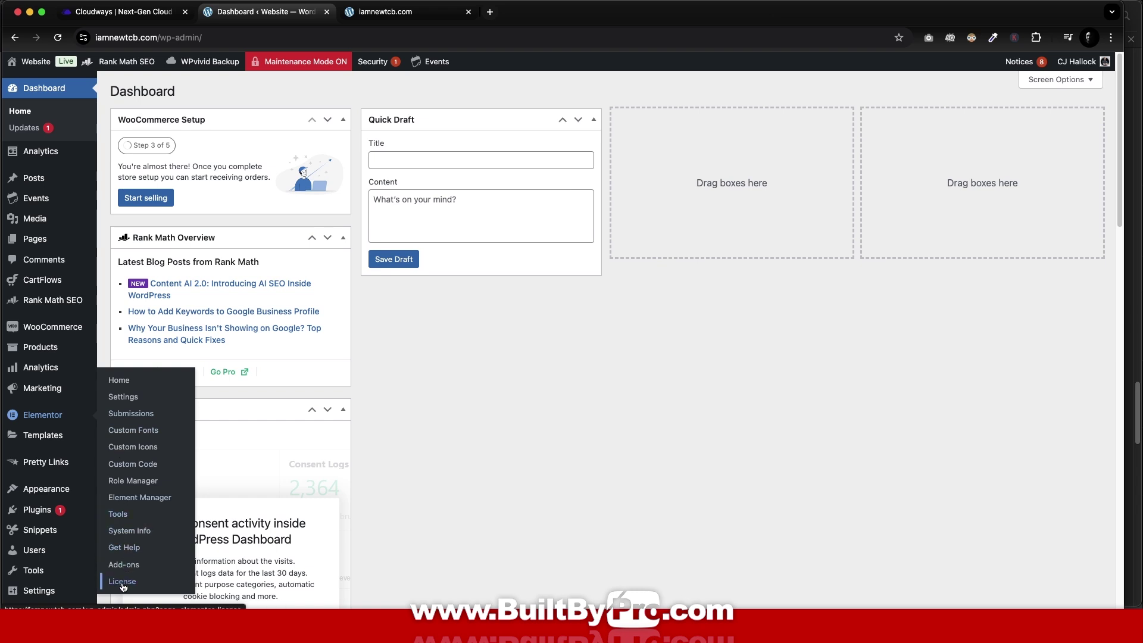
left_click(123, 588)
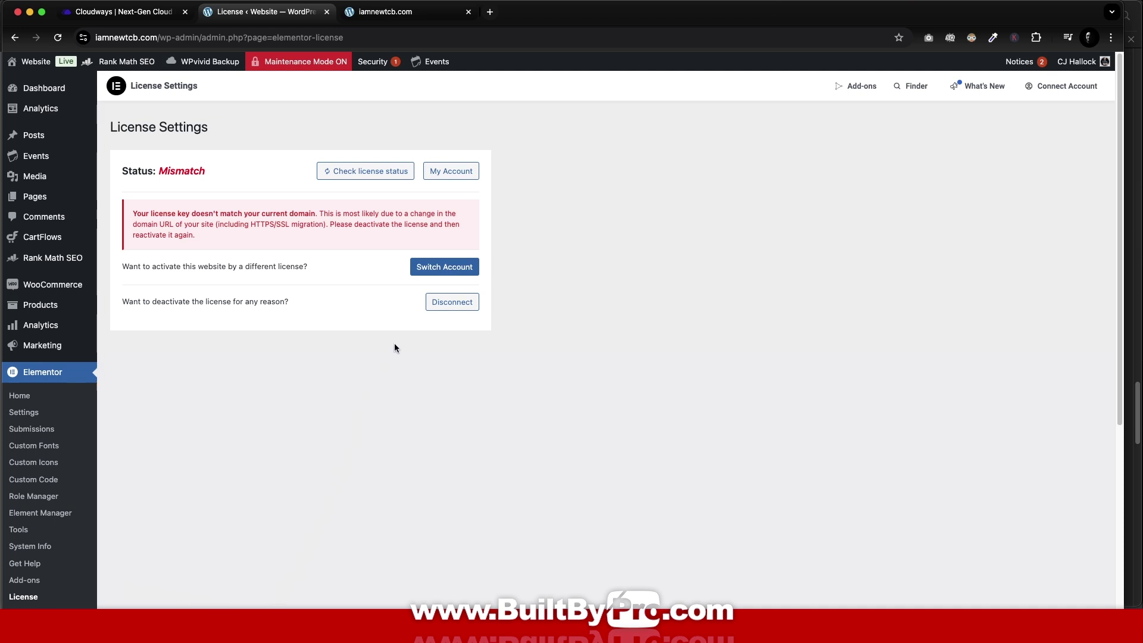
left_click(451, 275)
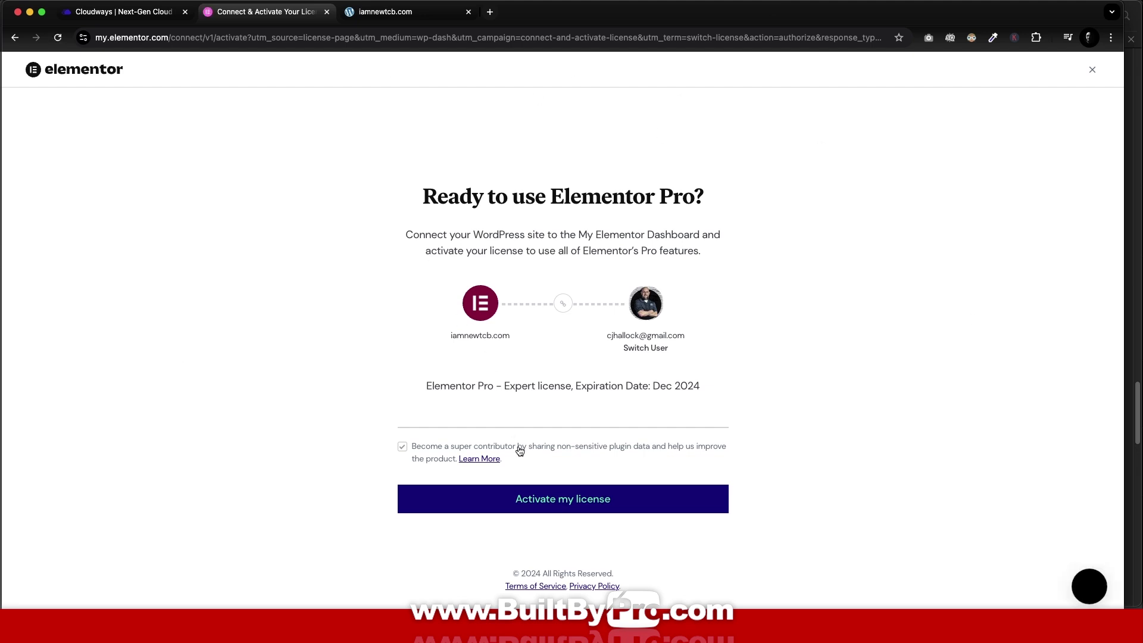
left_click(568, 506)
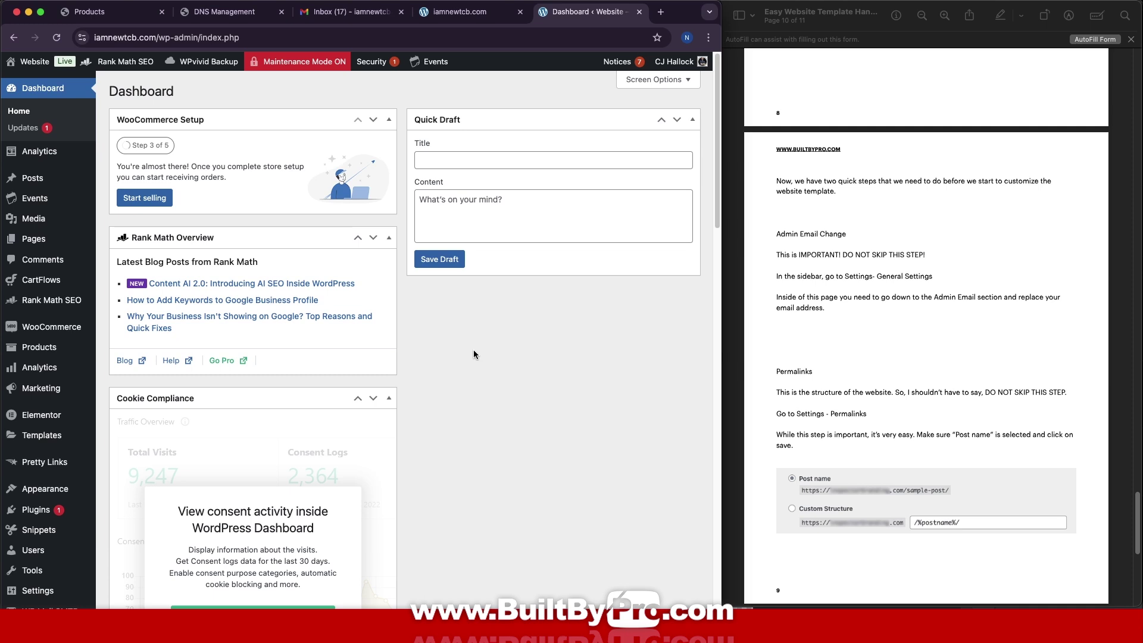
Step: In the site's general settings, replace the administration email address with the copied administrator email and save the changes
scroll(476, 352, "down", 5)
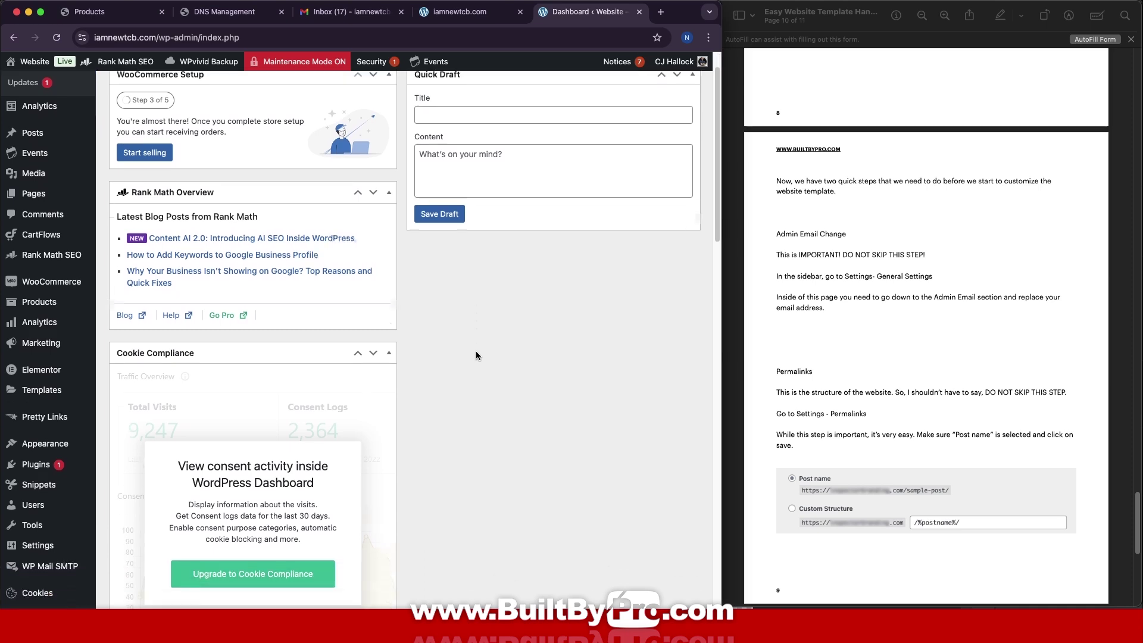
mouse_move(56, 495)
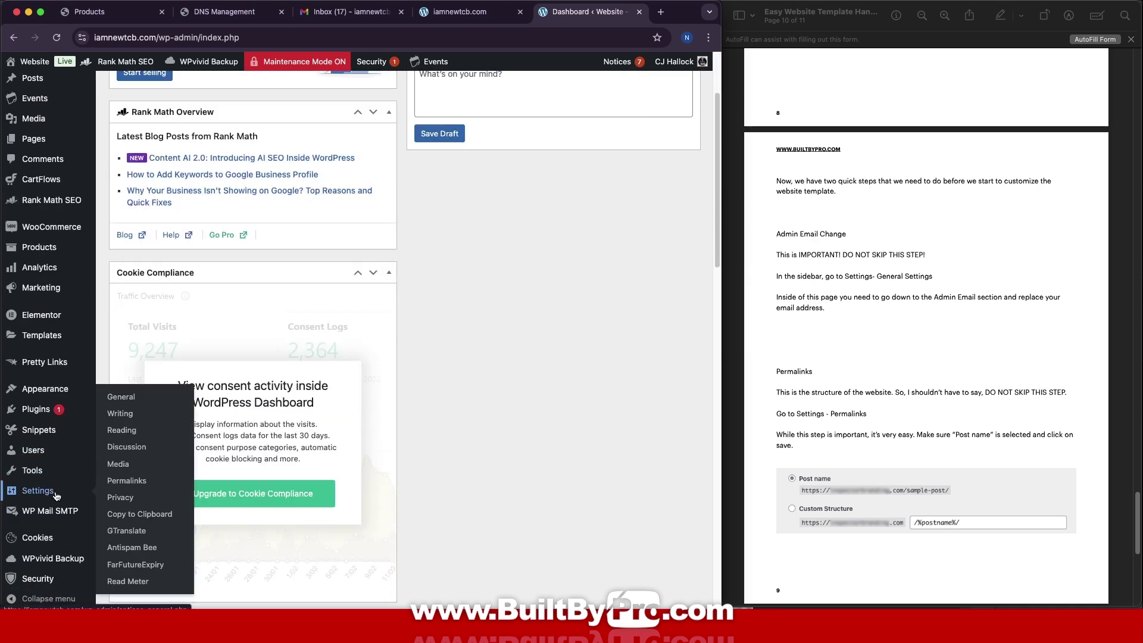
left_click(125, 397)
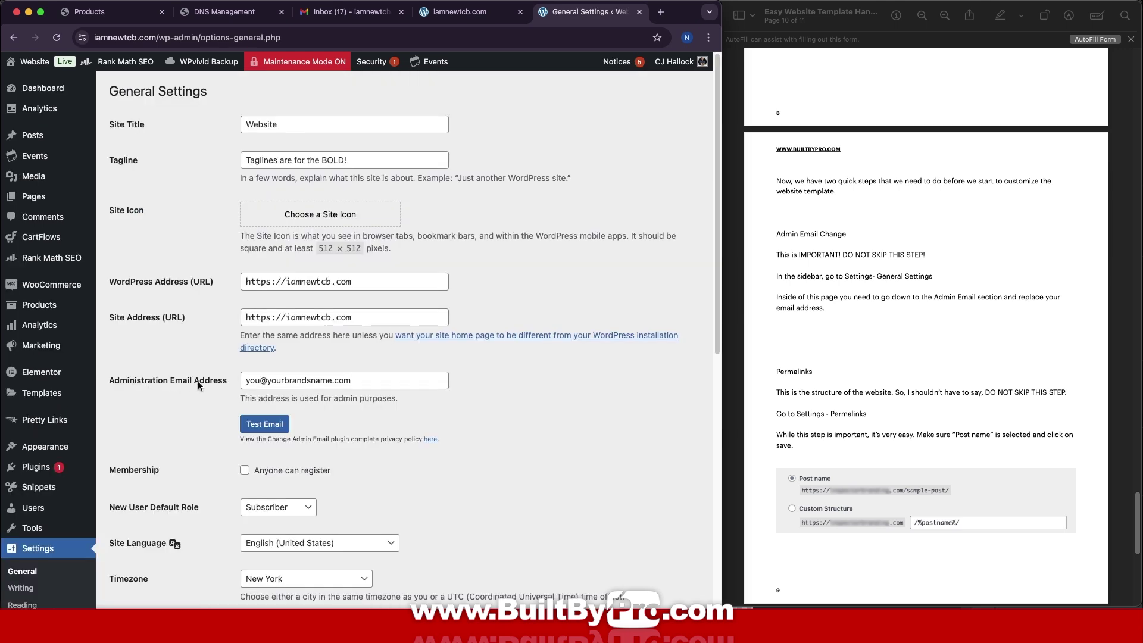
left_click_drag(381, 381, 233, 382)
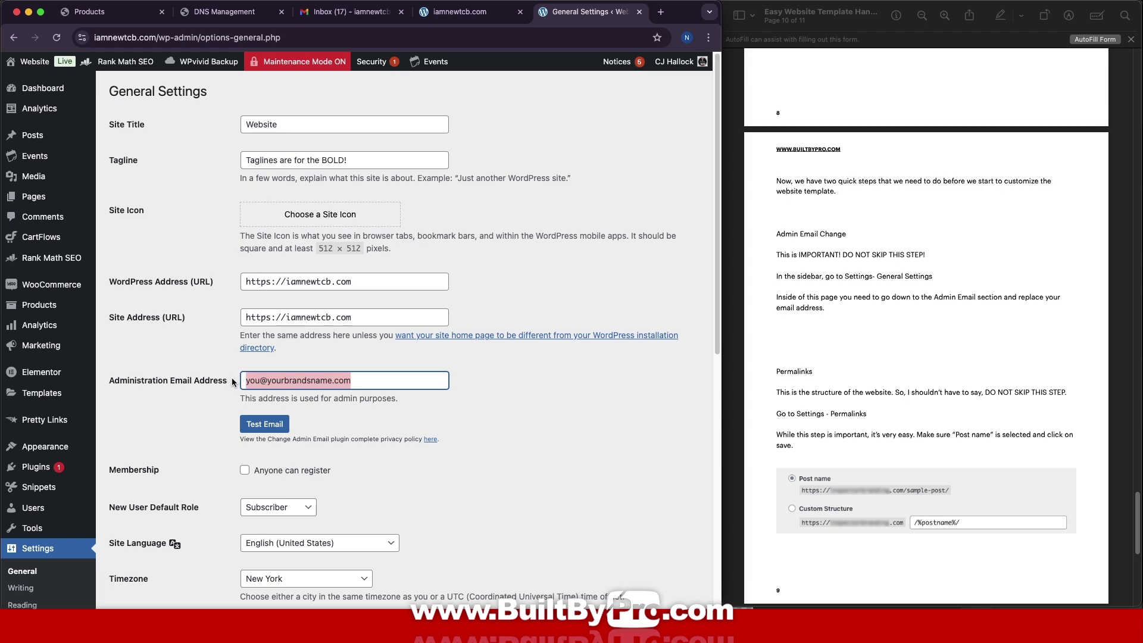
key("BackSpace")
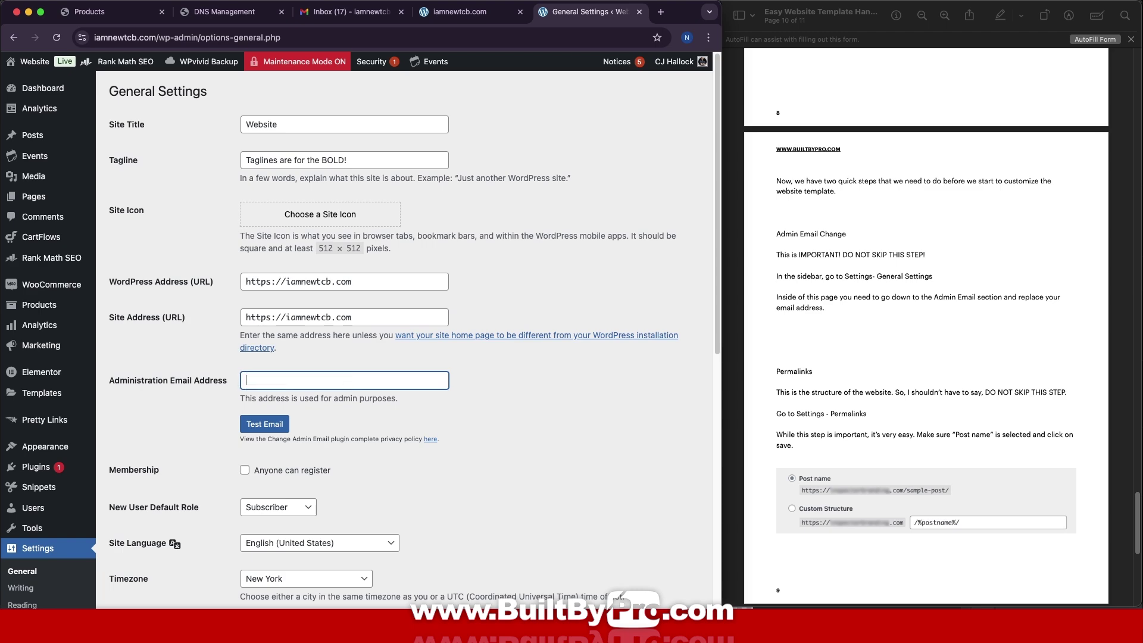
key("super+v")
scroll(417, 420, "down", 10)
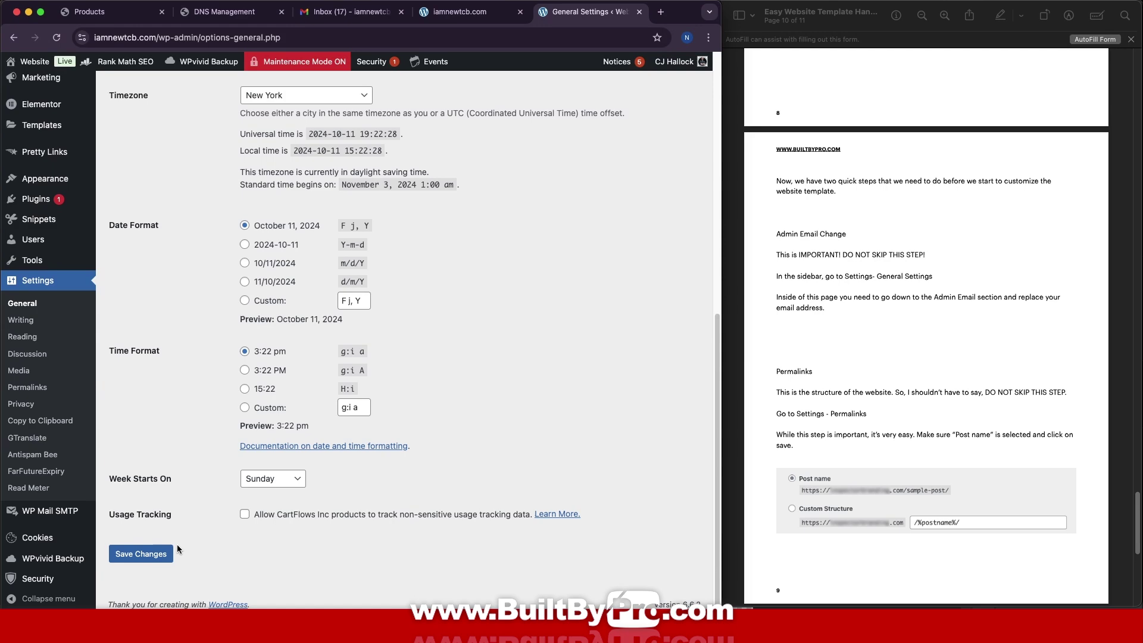
left_click(146, 560)
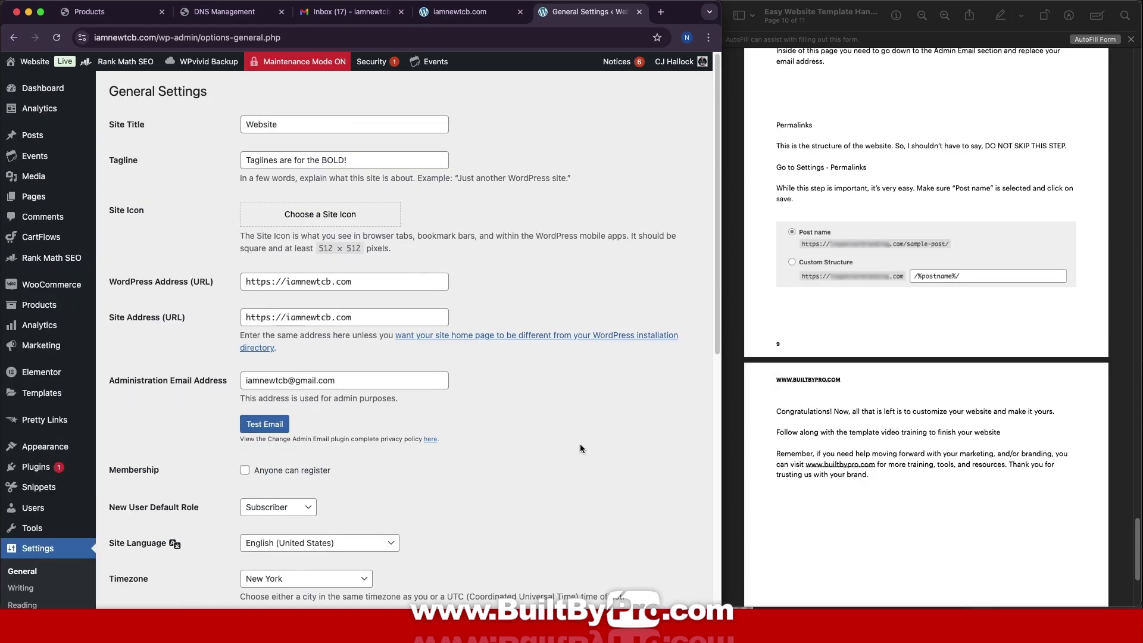
Step: Save the site's permalink settings with Post name as the permalink structure
scroll(577, 441, "down", 5)
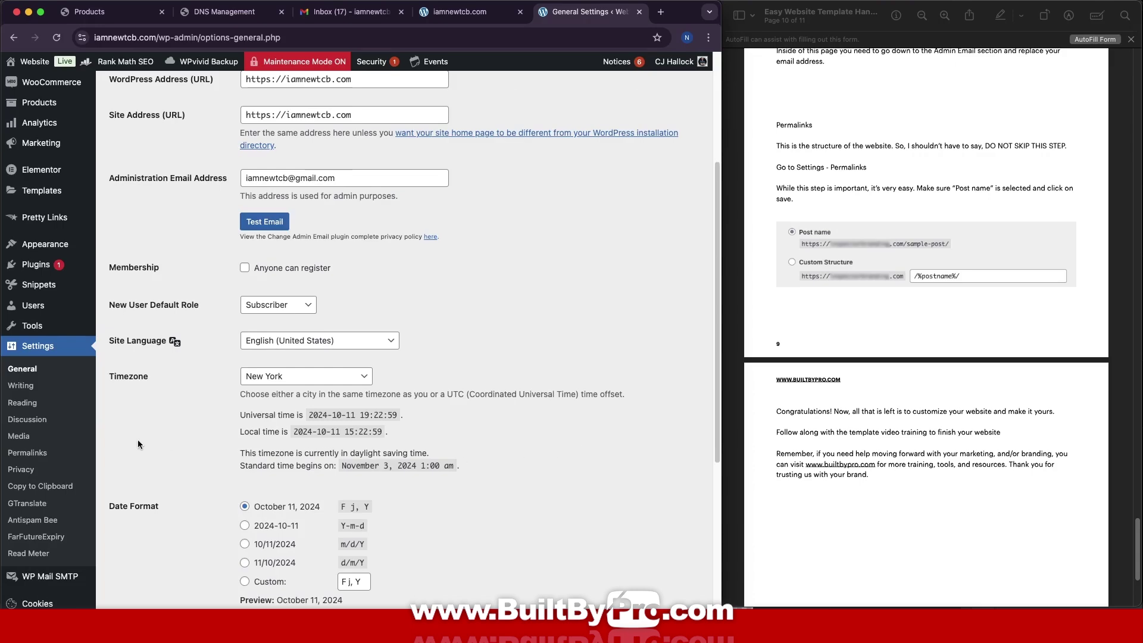
left_click(38, 455)
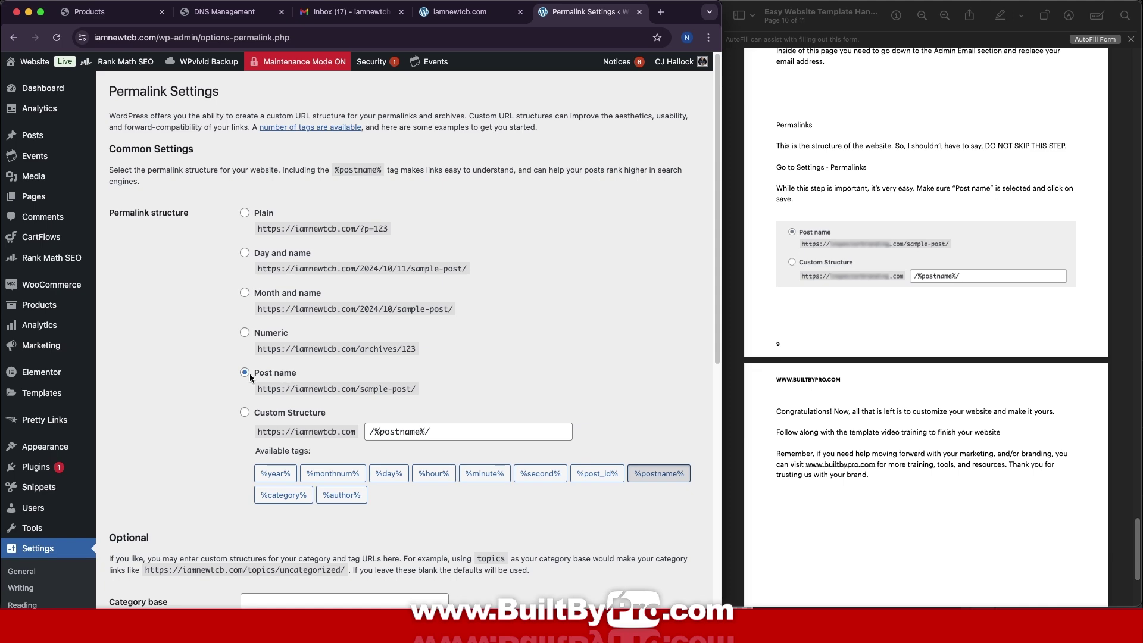
scroll(375, 381, "down", 10)
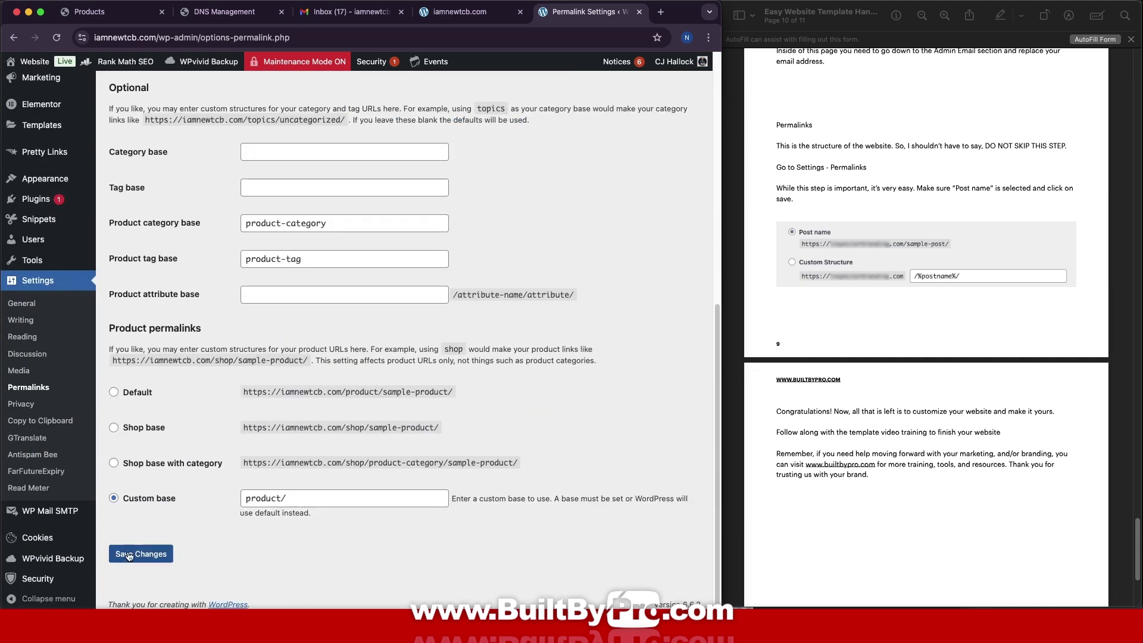
left_click(138, 560)
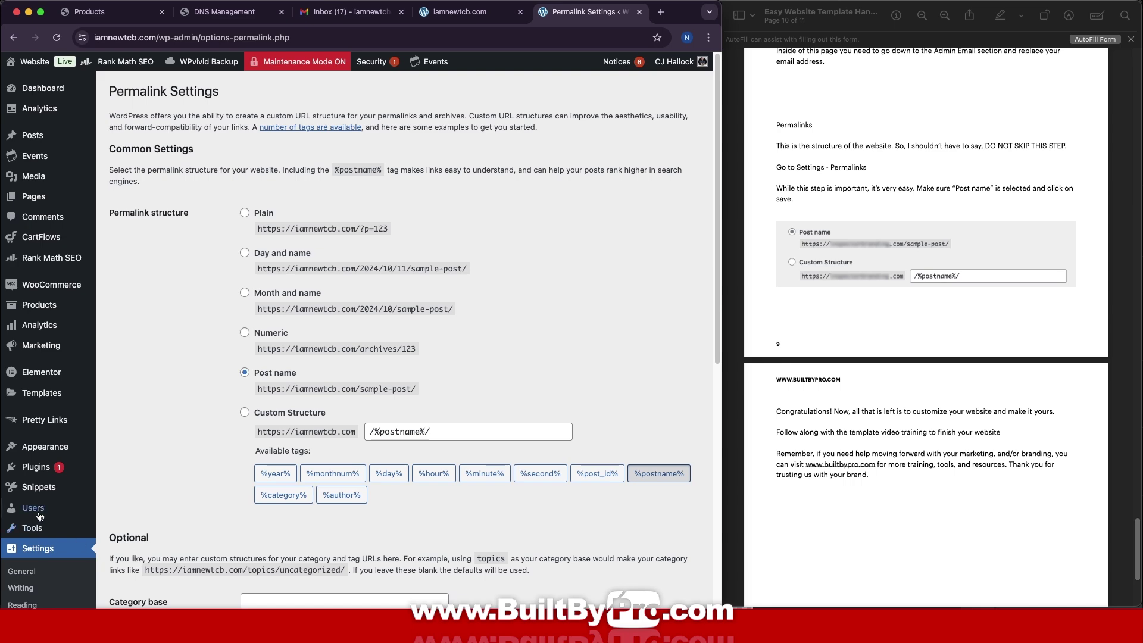
Step: Deactivate the Change Admin Email Setting Without Outbound Email plugin and delete it from the site
left_click(28, 469)
scroll(366, 373, "down", 3)
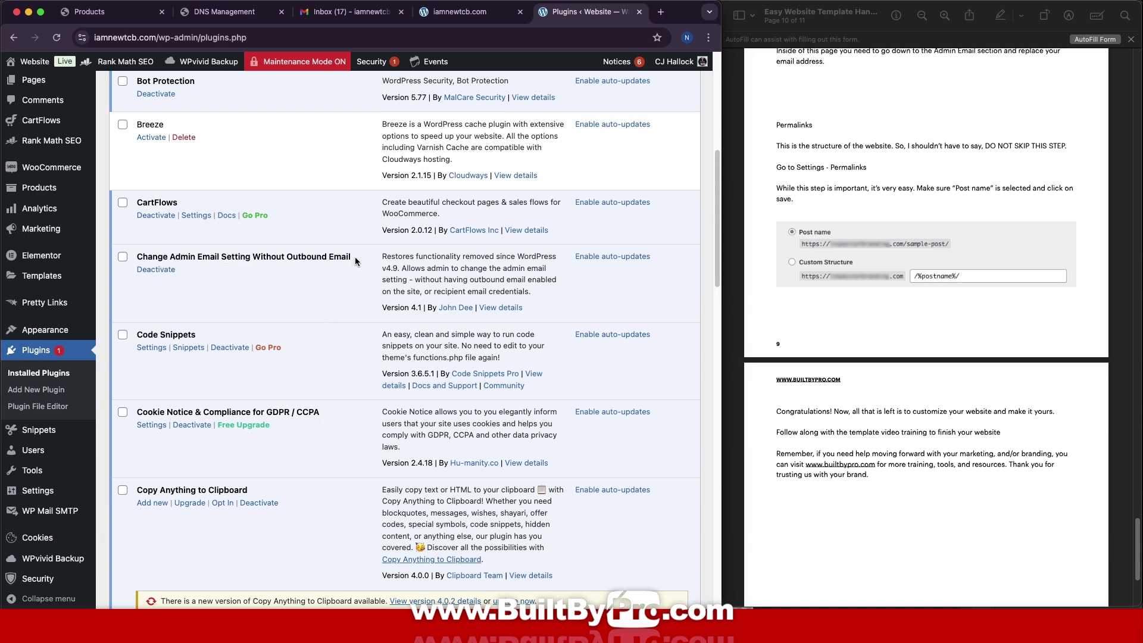
left_click(157, 269)
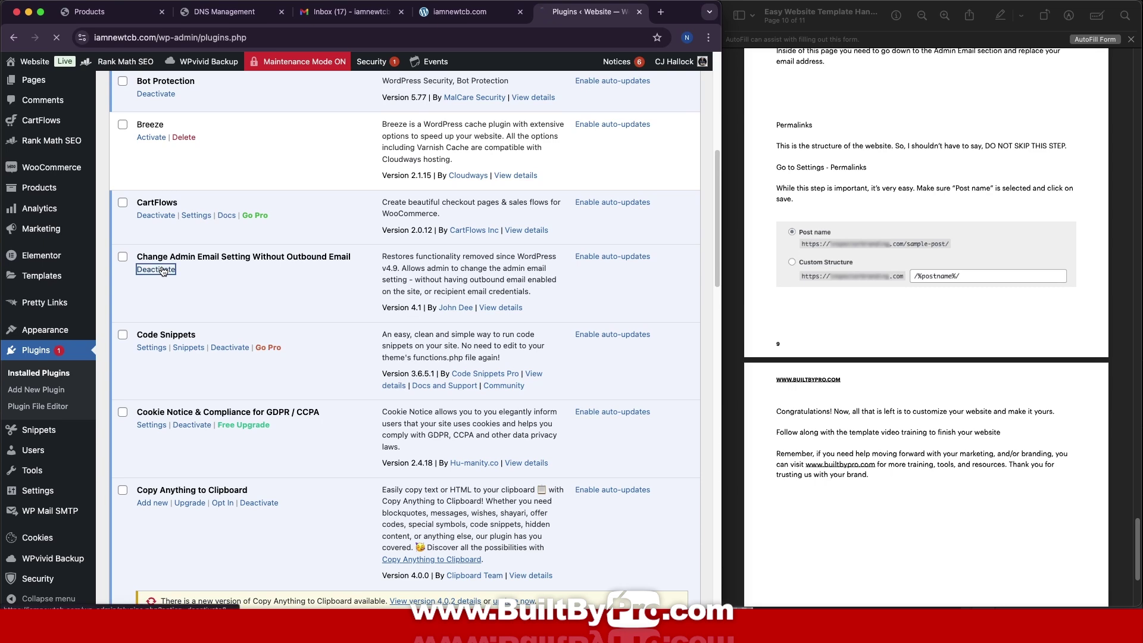
scroll(266, 307, "down", 2)
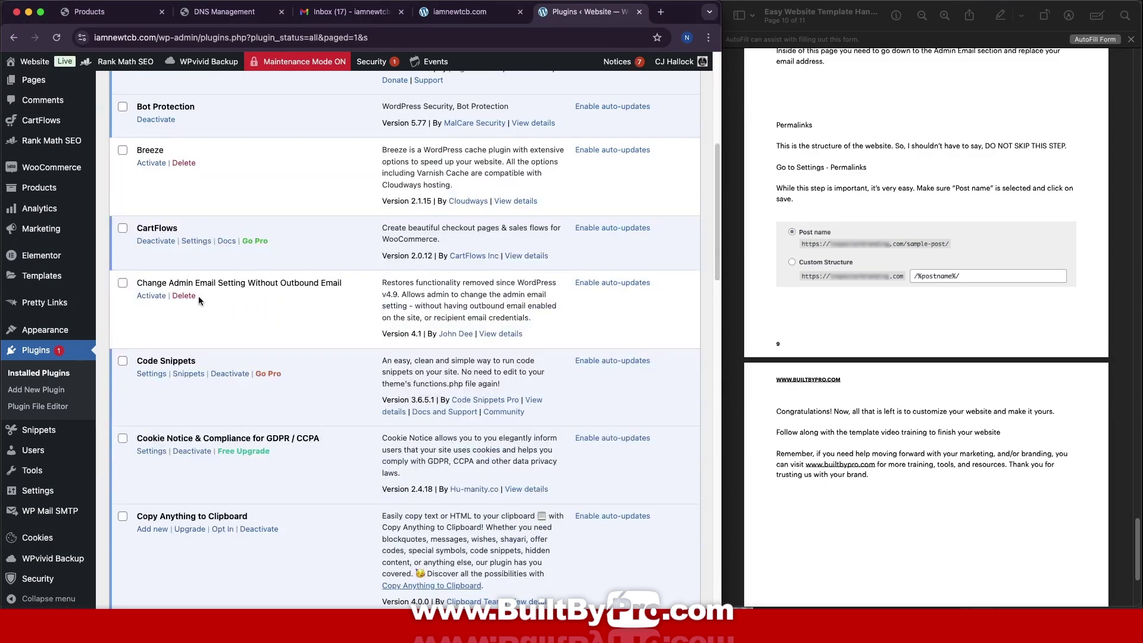
left_click(183, 296)
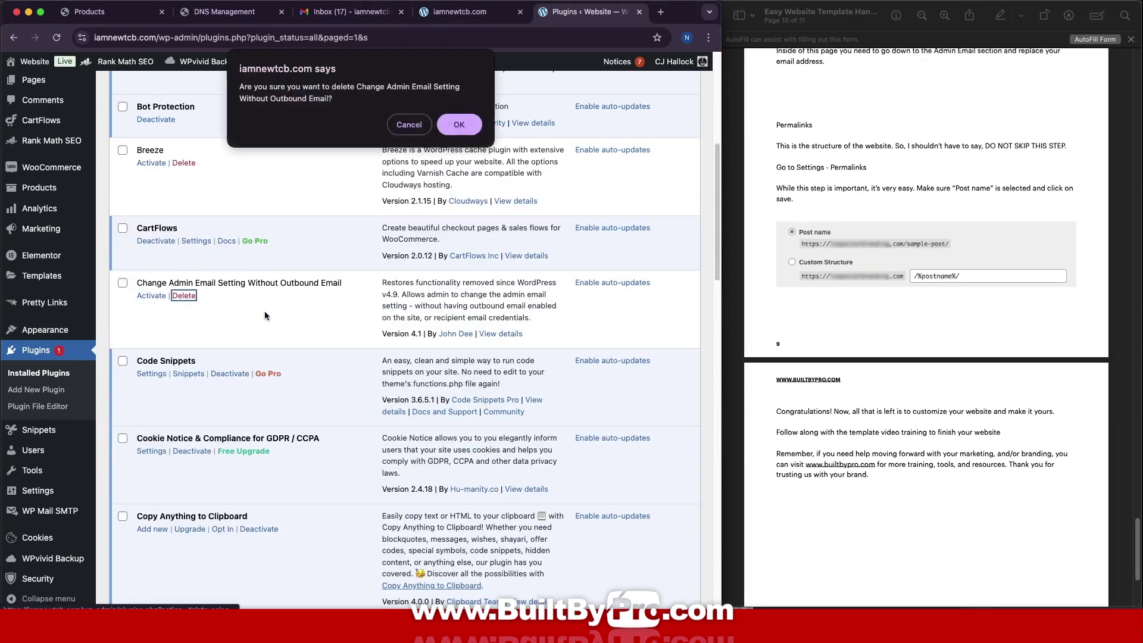
left_click(458, 124)
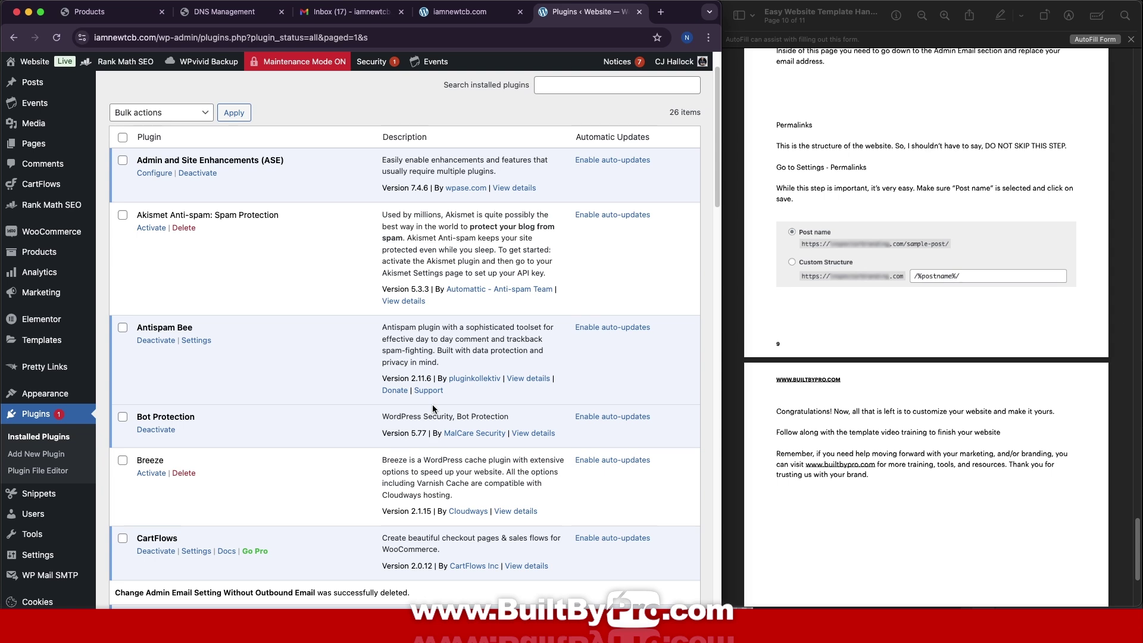
Step: Delete the Akismet Anti-spam: Spam Protection plugin and update the Copy Anything to Clipboard plugin to version 4.0.2
left_click(184, 228)
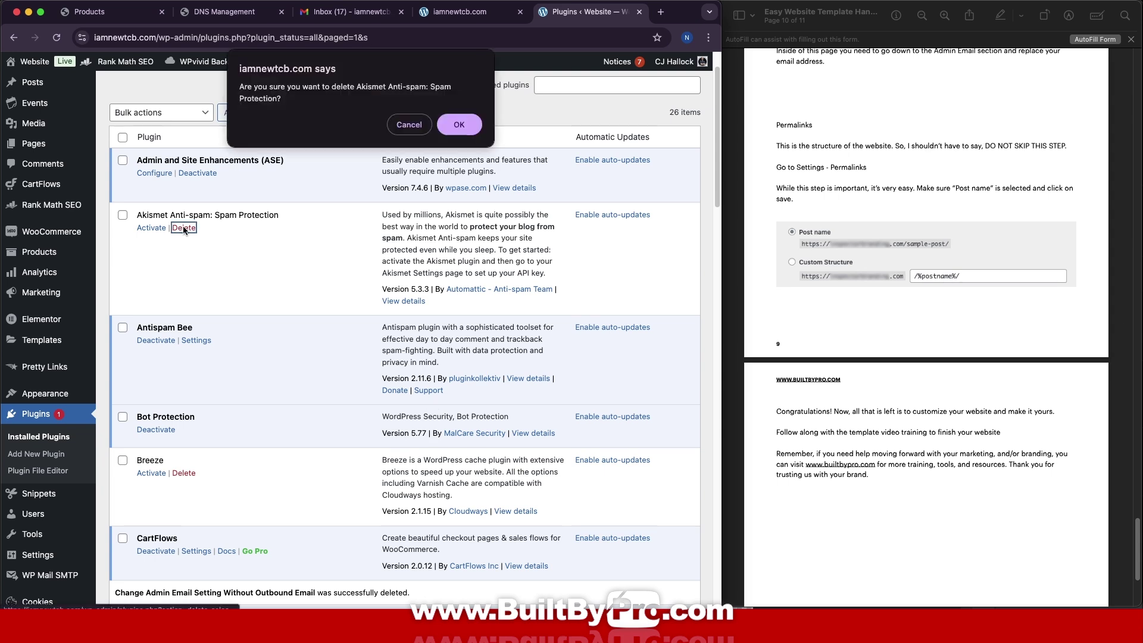
left_click(455, 122)
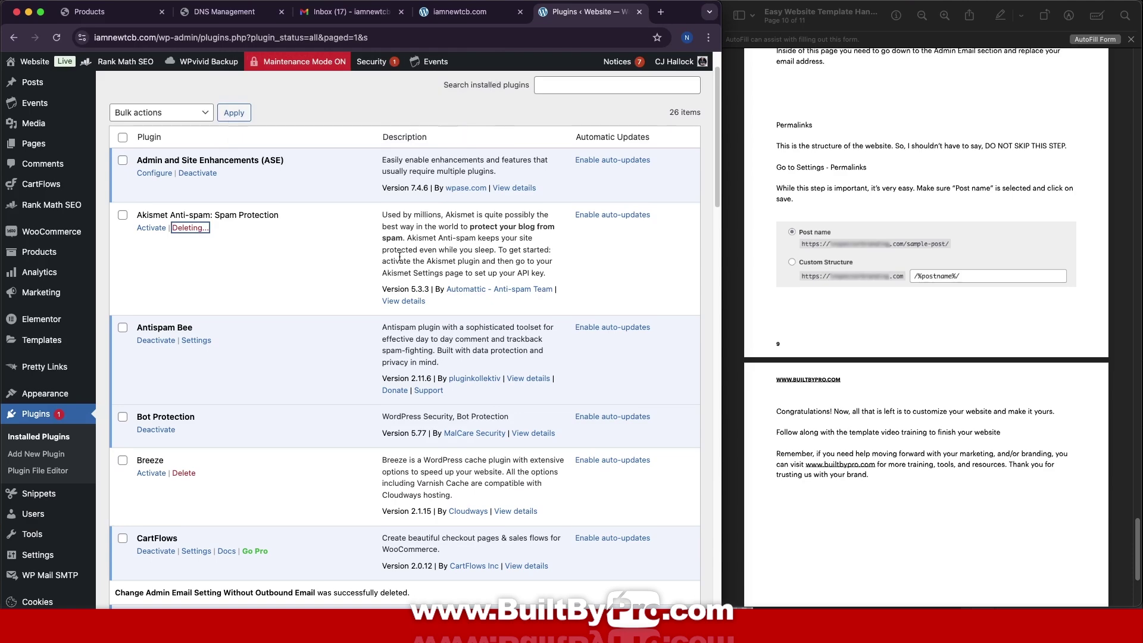
scroll(455, 286, "down", 10)
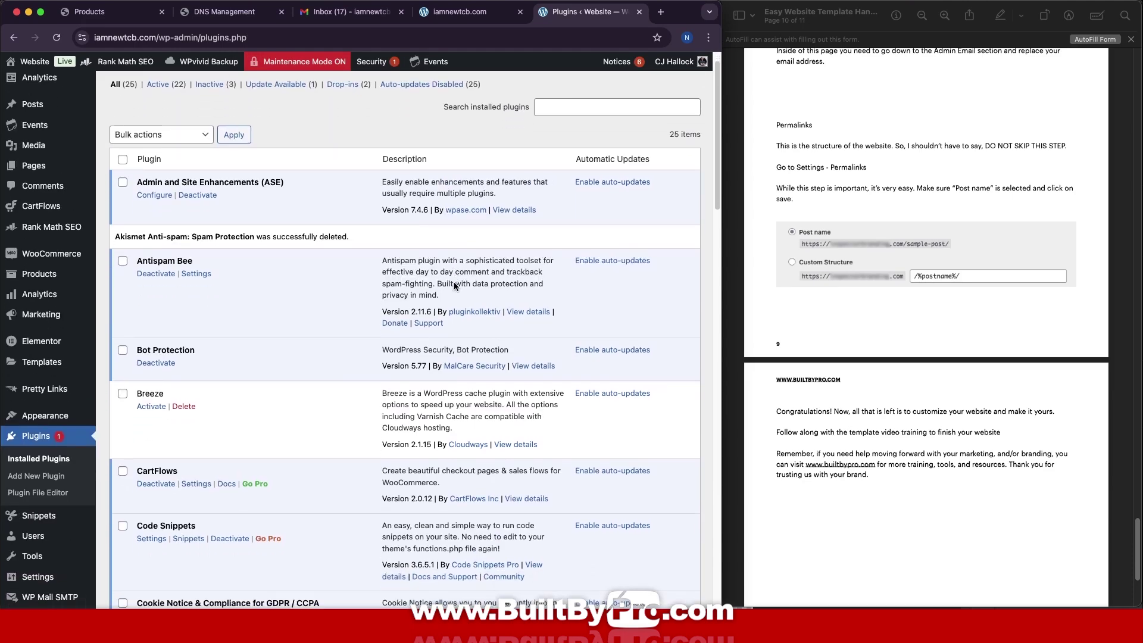
scroll(455, 283, "down", 1)
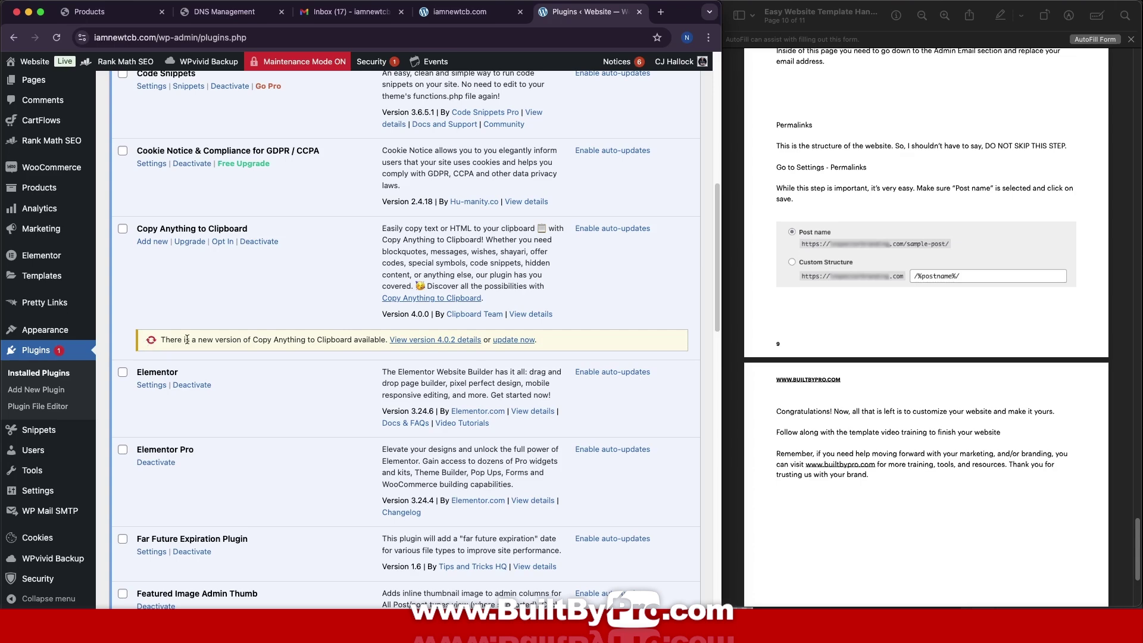
left_click(514, 340)
Step: Look through the rest of the installed plugins and delete the inactive Hello Dolly plugin
scroll(515, 342, "down", 15)
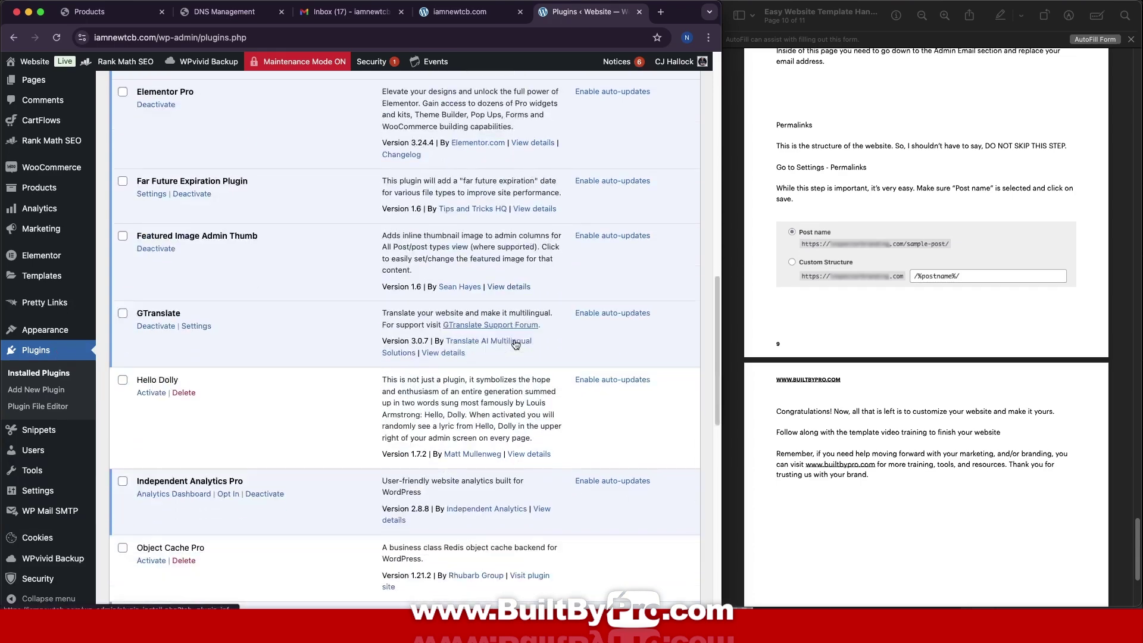
scroll(515, 344, "down", 4)
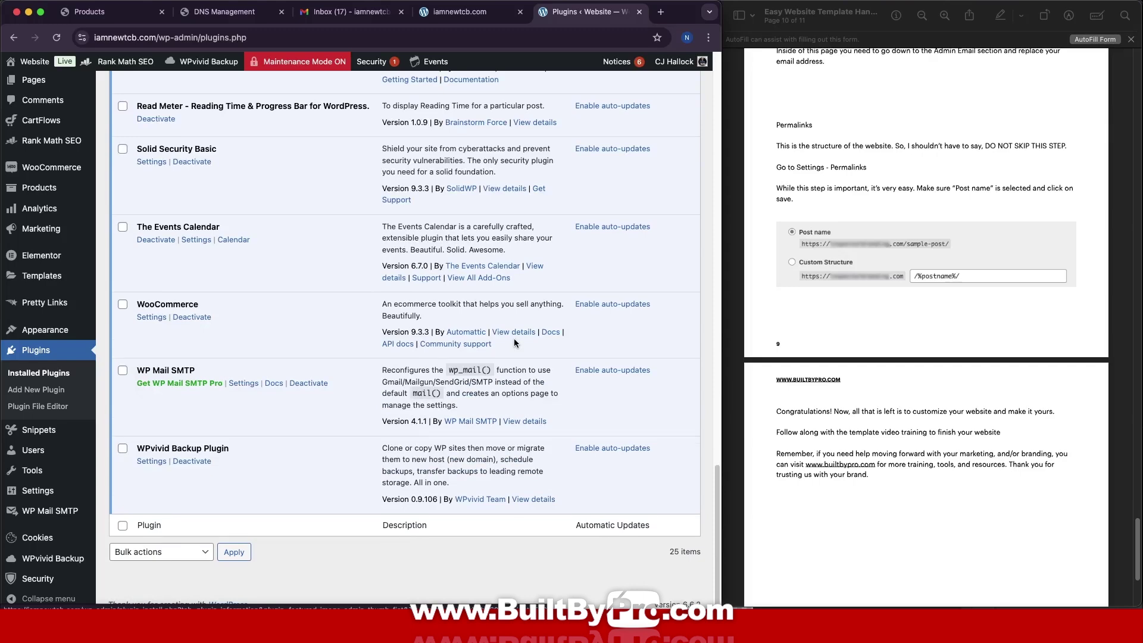
scroll(514, 343, "up", 10)
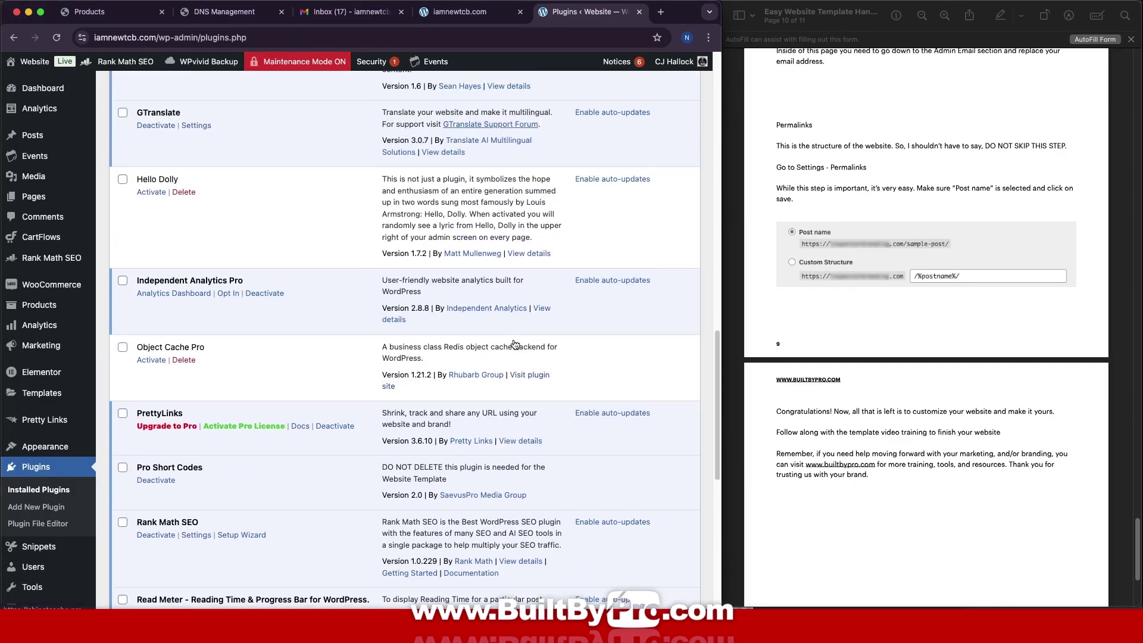
scroll(514, 343, "up", 1)
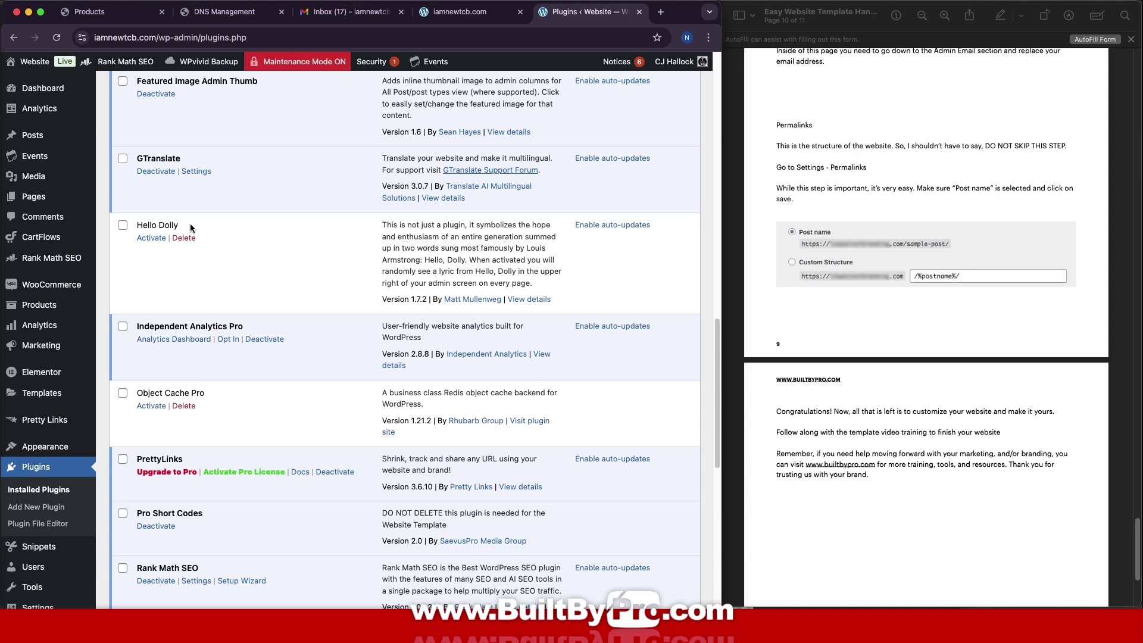
left_click(183, 238)
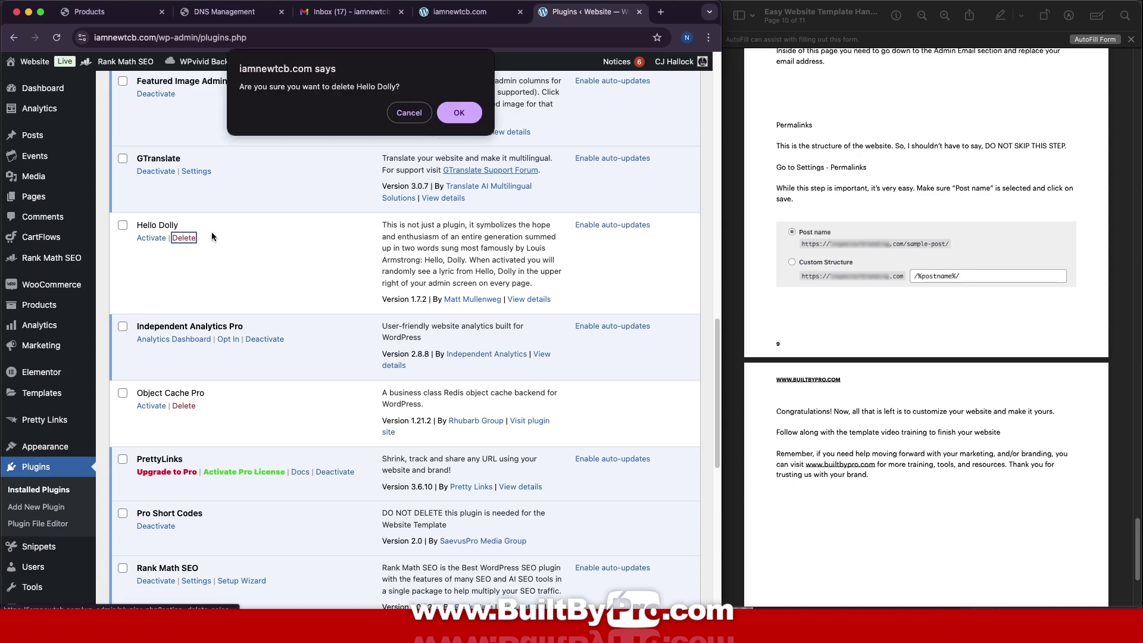
left_click(457, 113)
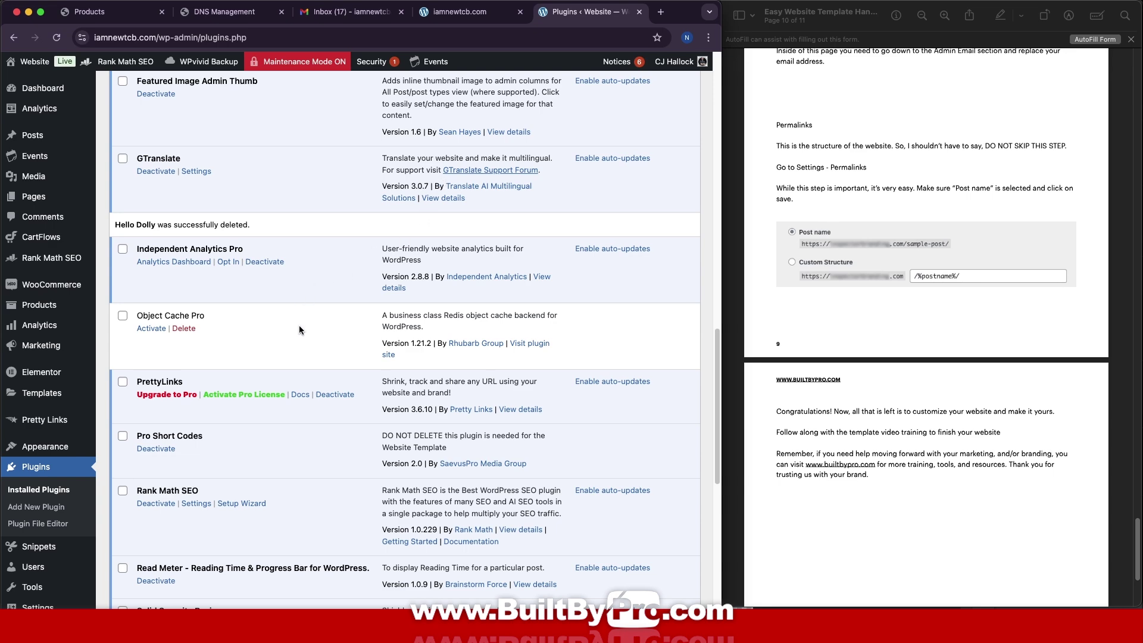
scroll(299, 325, "up", 20)
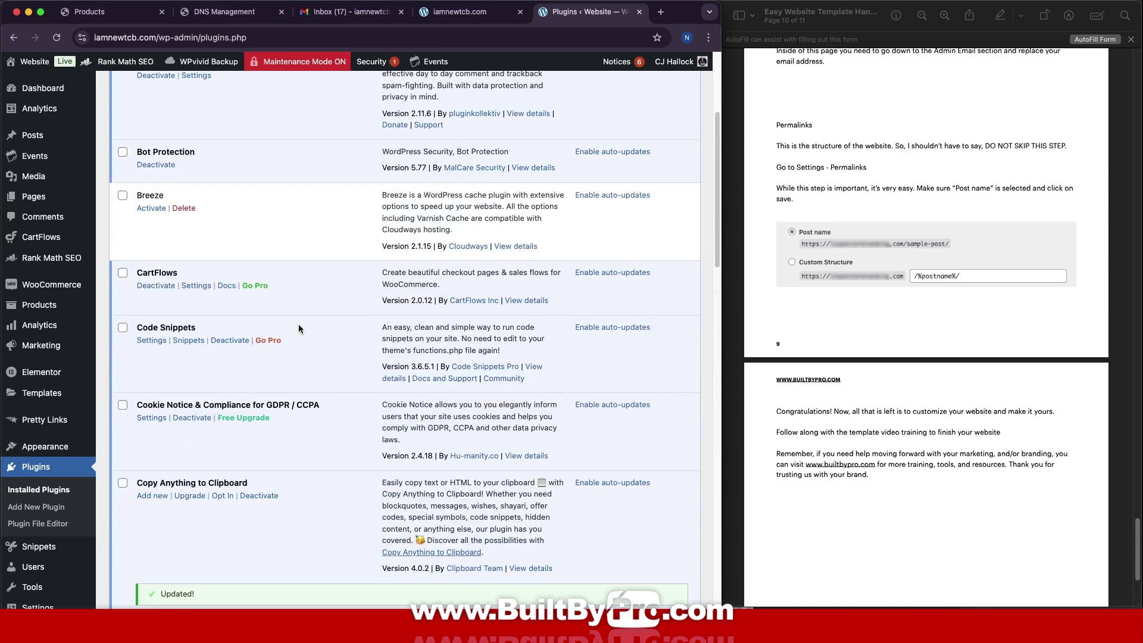